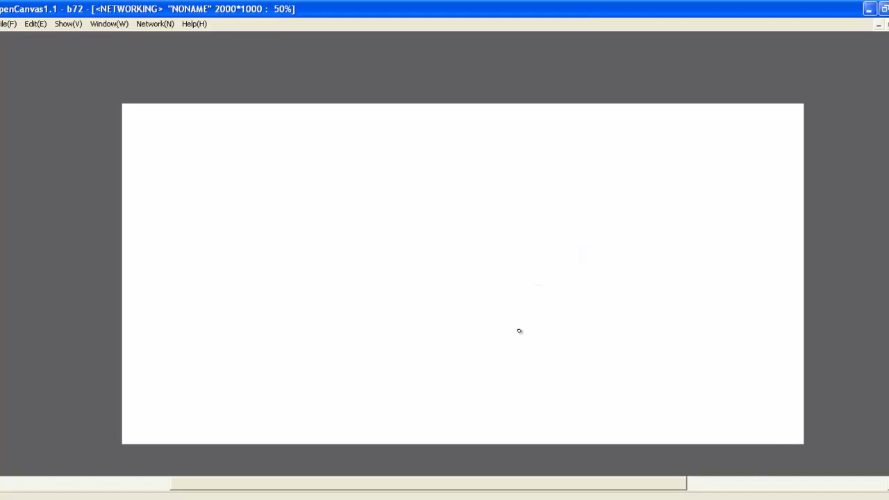
- Handwrite the Thai title หุ่นผู้ชาย in thick black strokes across the blank canvas and clear the canvas
{"action": "key", "text": "Tab"}
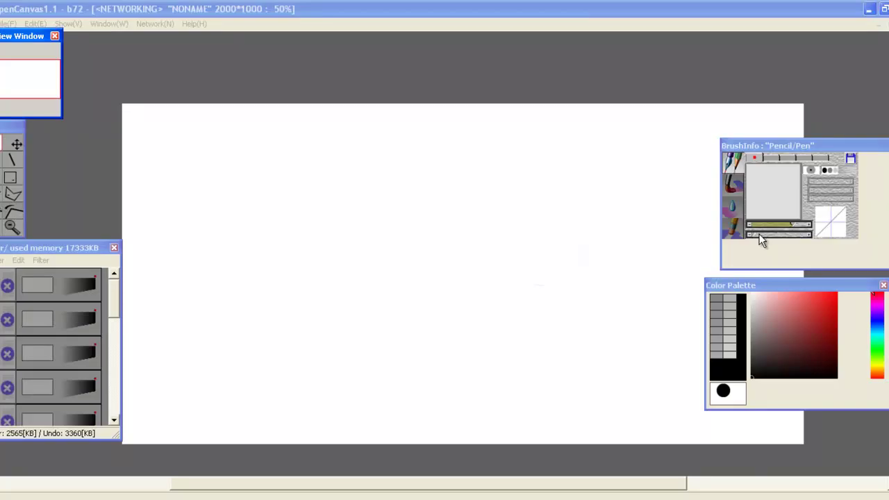
{"action": "key", "text": "Tab"}
{"action": "mouse_move", "coordinate": [227, 234]}
{"action": "left_mouse_down"}
{"action": "mouse_move", "coordinate": [222, 307]}
{"action": "mouse_move", "coordinate": [261, 229]}
{"action": "mouse_move", "coordinate": [310, 281]}
{"action": "left_mouse_up"}
{"action": "mouse_move", "coordinate": [306, 318]}
{"action": "left_mouse_down"}
{"action": "mouse_move", "coordinate": [289, 323]}
{"action": "mouse_move", "coordinate": [309, 346]}
{"action": "left_mouse_up"}
{"action": "left_click_drag", "start_coordinate": [279, 175], "coordinate": [271, 138]}
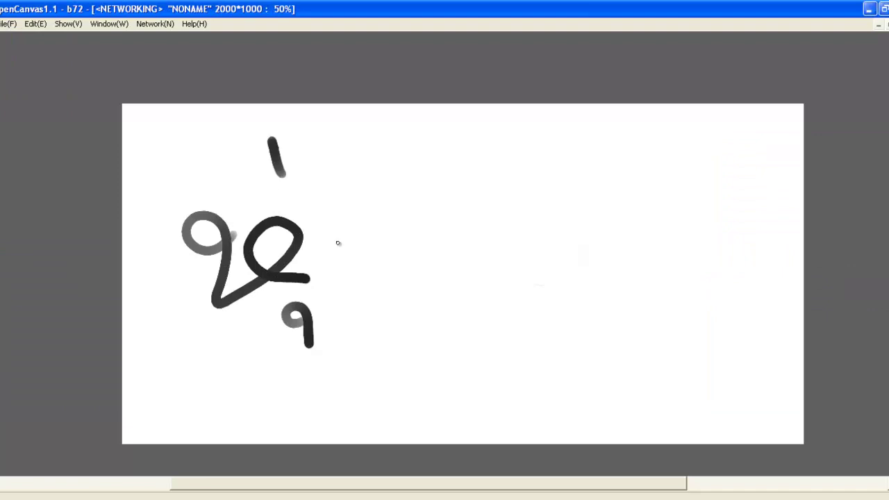
{"action": "mouse_move", "coordinate": [337, 242]}
{"action": "left_mouse_down"}
{"action": "mouse_move", "coordinate": [347, 286]}
{"action": "mouse_move", "coordinate": [421, 258]}
{"action": "mouse_move", "coordinate": [400, 215]}
{"action": "left_mouse_up"}
{"action": "left_click_drag", "start_coordinate": [471, 234], "coordinate": [506, 287]}
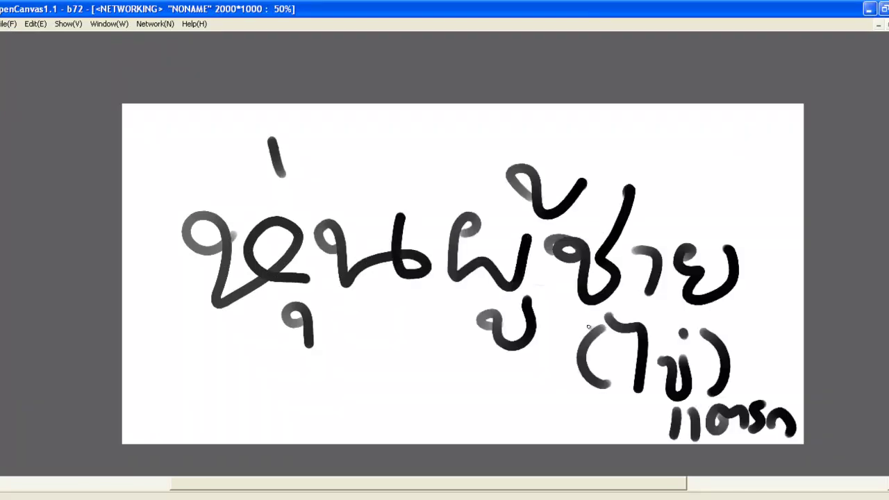
{"action": "key", "text": "Delete"}
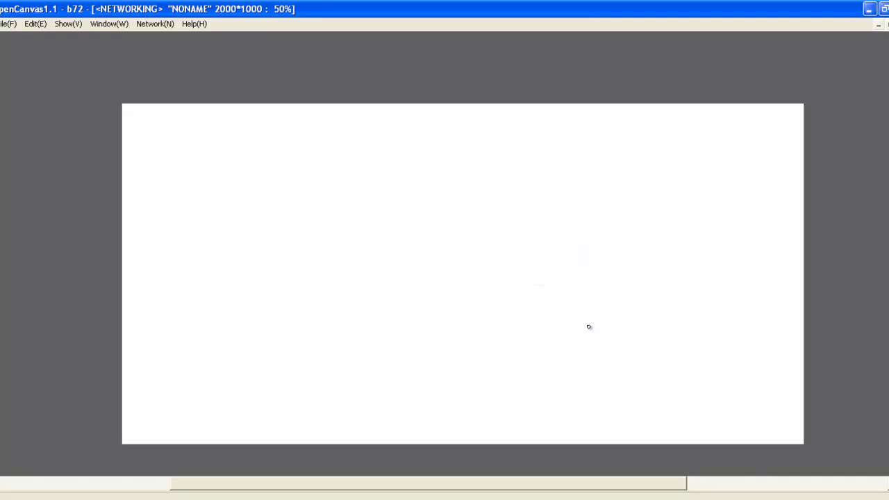
- Set the pencil's drawing colour to a bright, saturated green
{"action": "key", "text": "Tab"}
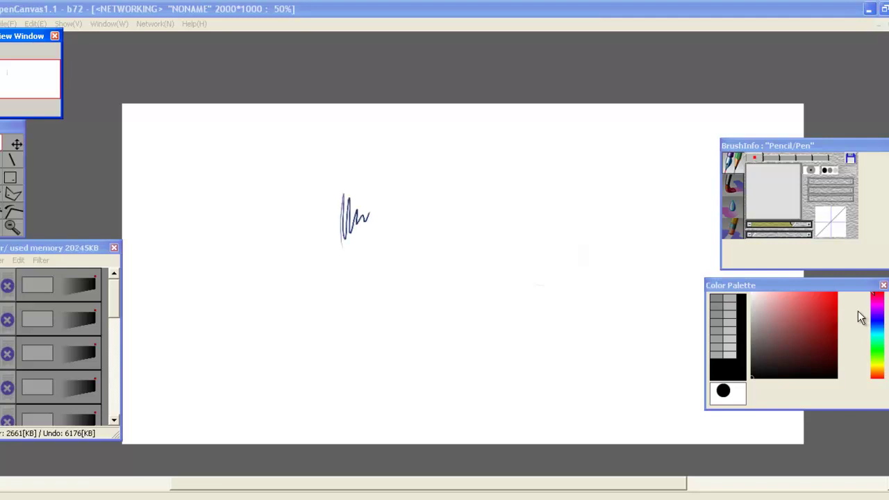
{"action": "left_click", "coordinate": [877, 366]}
{"action": "left_click_drag", "start_coordinate": [827, 335], "coordinate": [846, 282]}
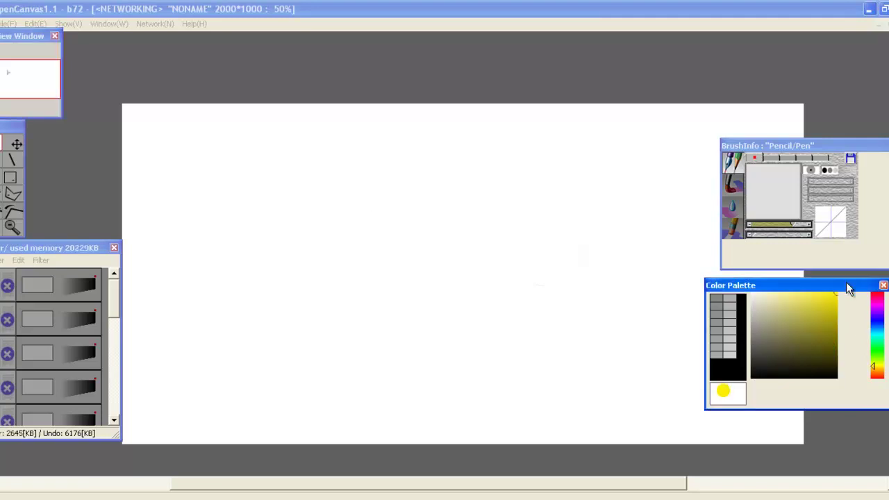
{"action": "left_click", "coordinate": [877, 353]}
{"action": "left_click_drag", "start_coordinate": [836, 339], "coordinate": [848, 320]}
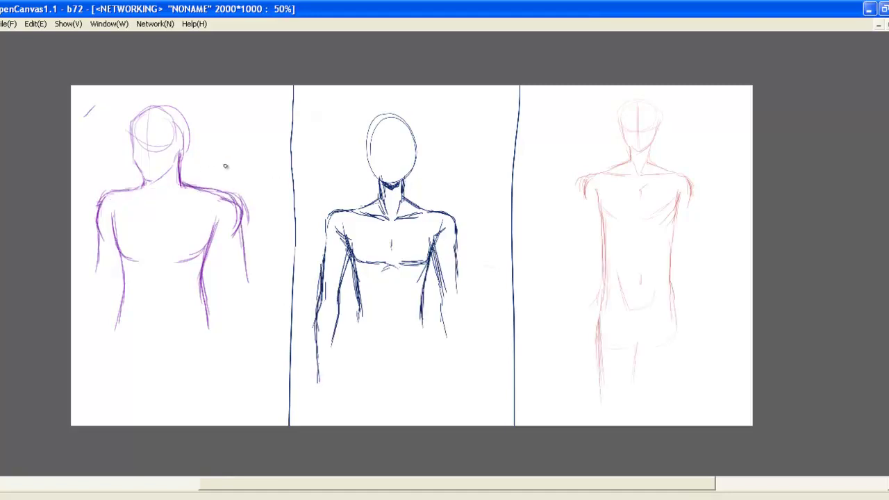
- Draw green arrows pointing at the necks of the three body sketches and at the side of the purple figure's torso
{"action": "left_click_drag", "start_coordinate": [613, 151], "coordinate": [570, 117]}
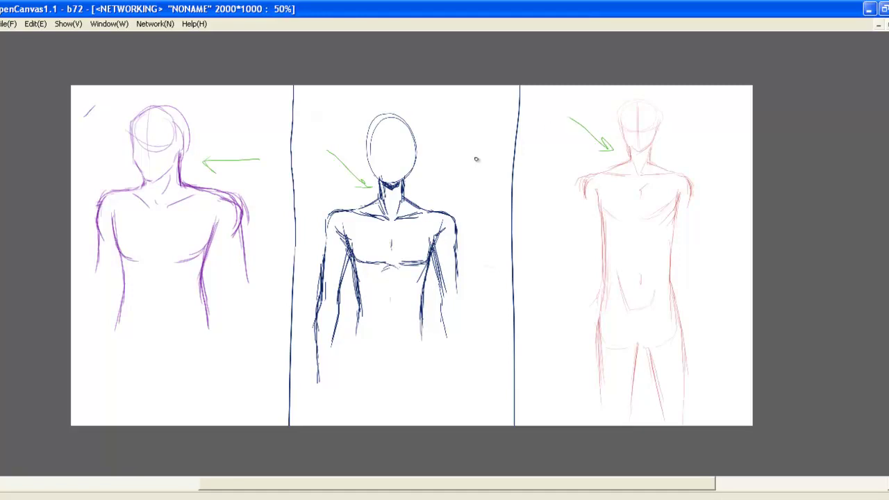
{"action": "mouse_move", "coordinate": [477, 148]}
{"action": "left_mouse_down"}
{"action": "mouse_move", "coordinate": [477, 160]}
{"action": "mouse_move", "coordinate": [486, 159]}
{"action": "left_mouse_up"}
{"action": "left_click_drag", "start_coordinate": [507, 103], "coordinate": [517, 129]}
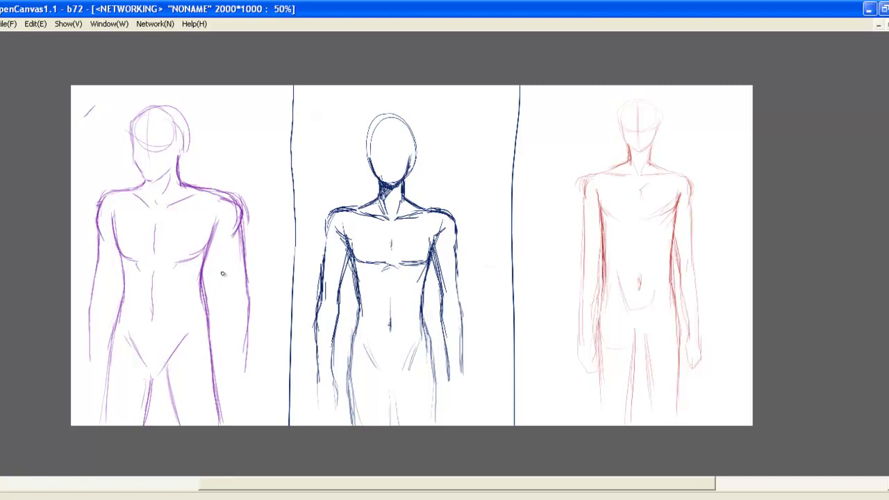
{"action": "left_click_drag", "start_coordinate": [225, 281], "coordinate": [281, 262]}
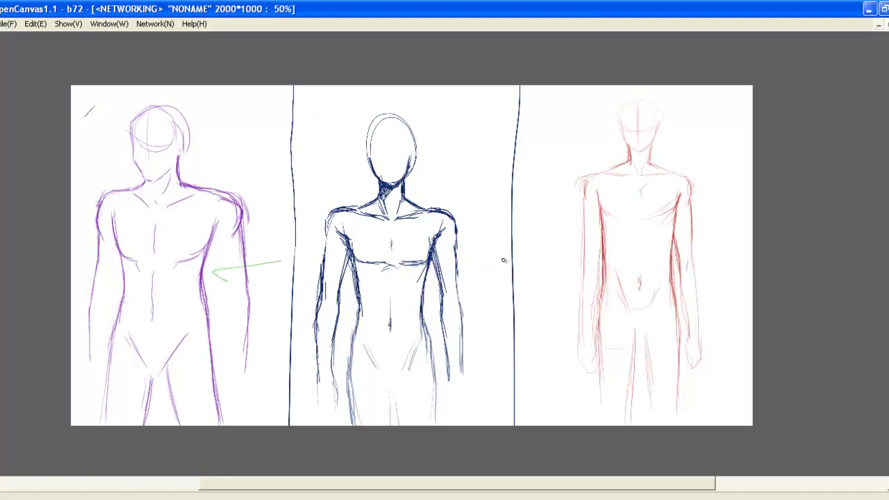
{"action": "mouse_move", "coordinate": [547, 263]}
{"action": "left_mouse_down"}
{"action": "mouse_move", "coordinate": [565, 262]}
{"action": "mouse_move", "coordinate": [551, 275]}
{"action": "left_mouse_up"}
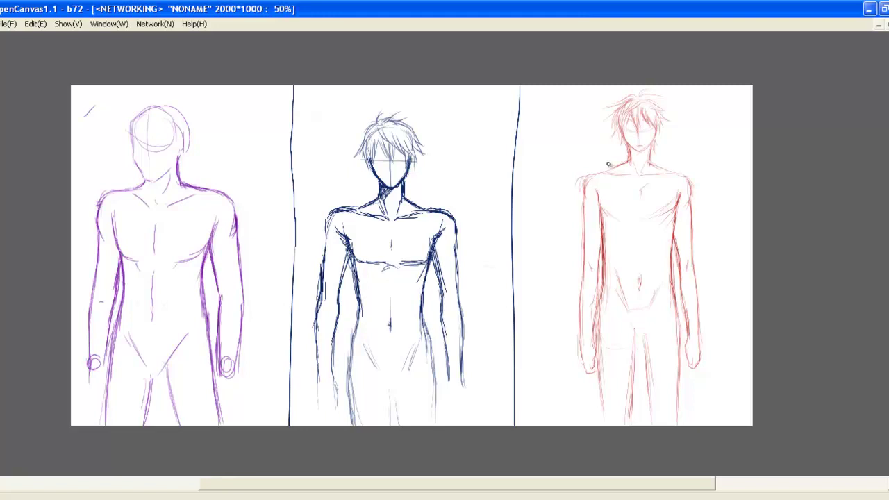
- Draw green arrows pointing at the necks of the red figure and the purple figure
{"action": "left_click_drag", "start_coordinate": [597, 162], "coordinate": [627, 156]}
{"action": "left_click_drag", "start_coordinate": [623, 155], "coordinate": [550, 145]}
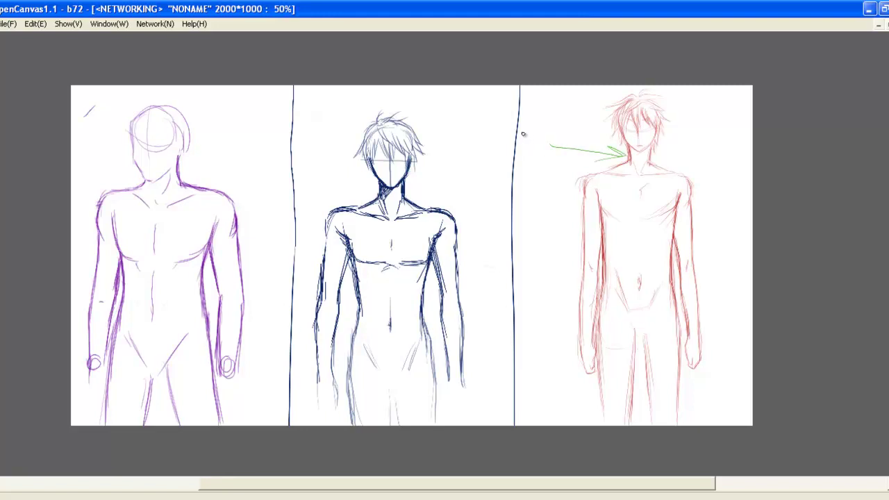
{"action": "left_click_drag", "start_coordinate": [207, 168], "coordinate": [185, 167]}
{"action": "left_click_drag", "start_coordinate": [185, 167], "coordinate": [269, 128]}
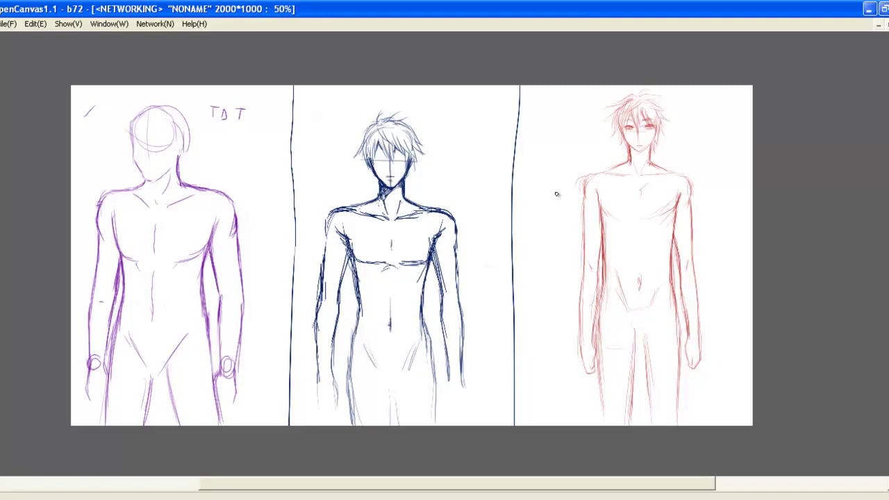
- Undo the last four strokes
{"action": "key", "text": "ctrl+z"}
{"action": "key", "text": "ctrl+z"}
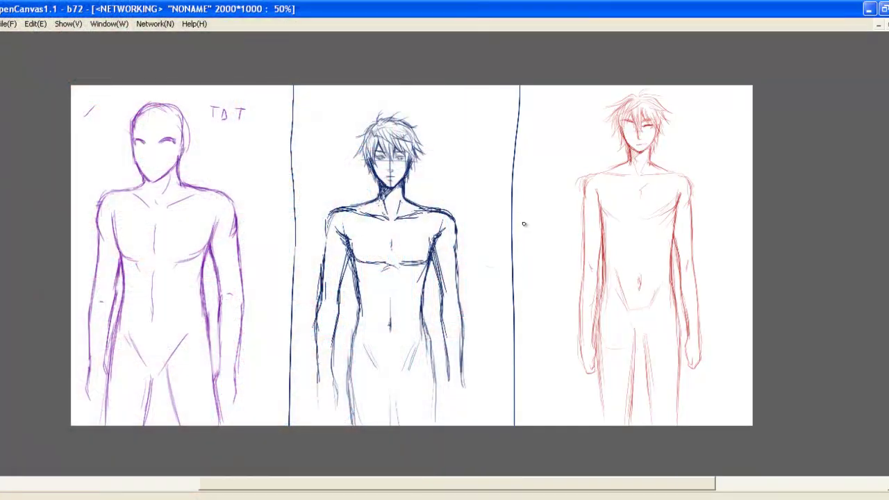
{"action": "key", "text": "ctrl+z"}
{"action": "key", "text": "ctrl+z"}
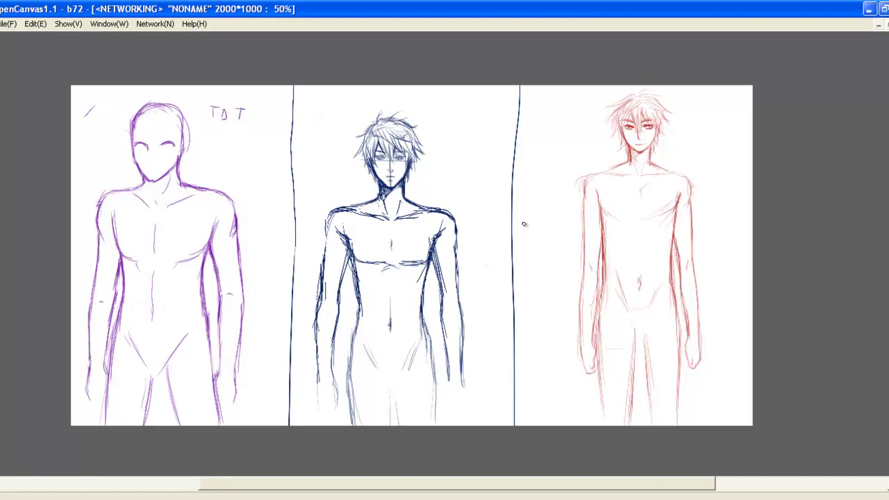
- Examine the heads and eyes of the blue, red and purple figures up close at 100% zoom
{"action": "left_click", "coordinate": [524, 225], "text": "ctrl"}
{"action": "left_click_drag", "start_coordinate": [403, 244], "coordinate": [710, 310]}
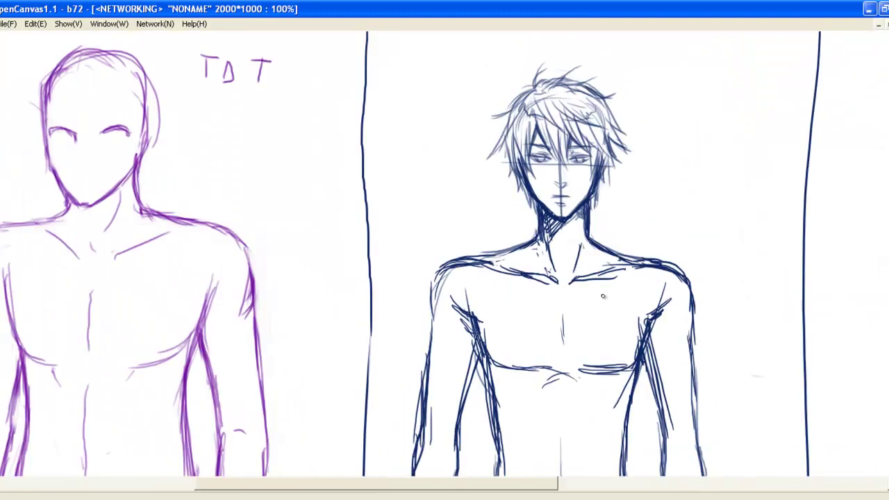
{"action": "left_click_drag", "start_coordinate": [829, 153], "coordinate": [574, 184]}
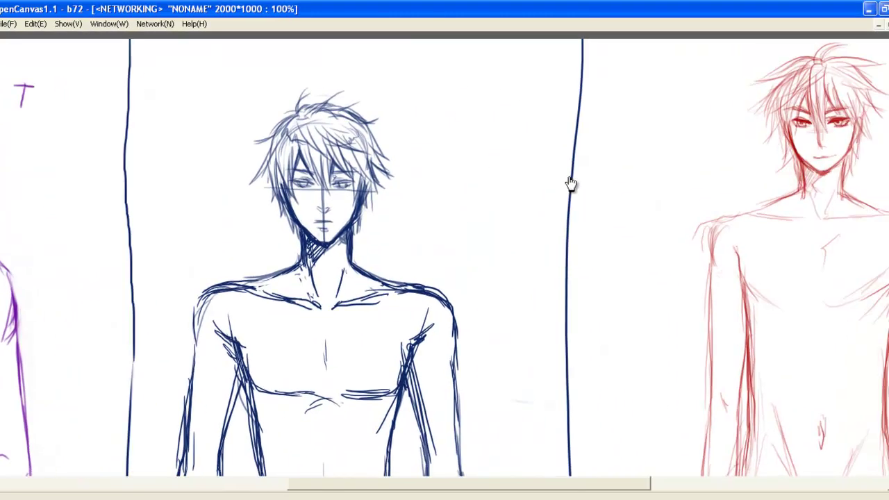
{"action": "left_click_drag", "start_coordinate": [456, 295], "coordinate": [678, 246]}
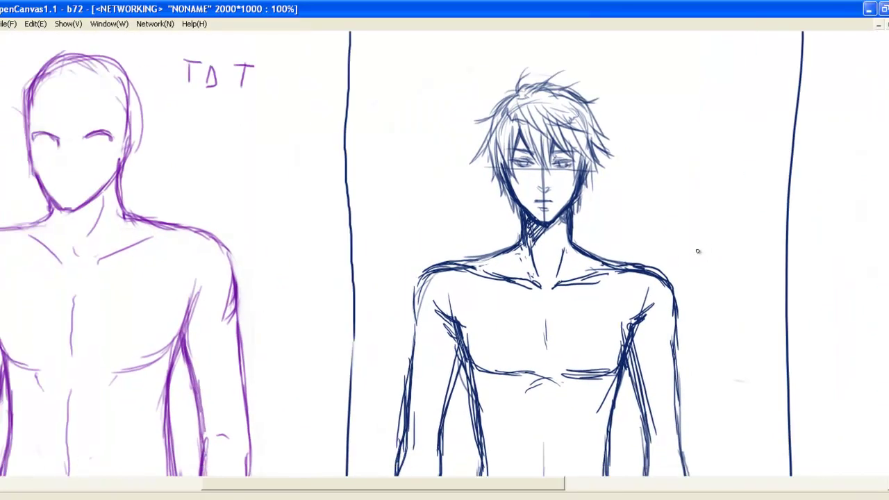
{"action": "left_click_drag", "start_coordinate": [635, 284], "coordinate": [405, 301]}
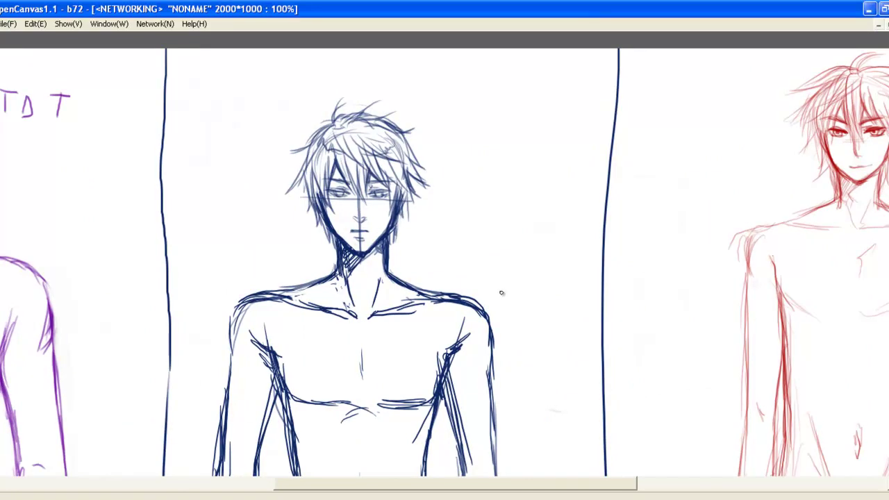
{"action": "left_click_drag", "start_coordinate": [501, 292], "coordinate": [669, 294]}
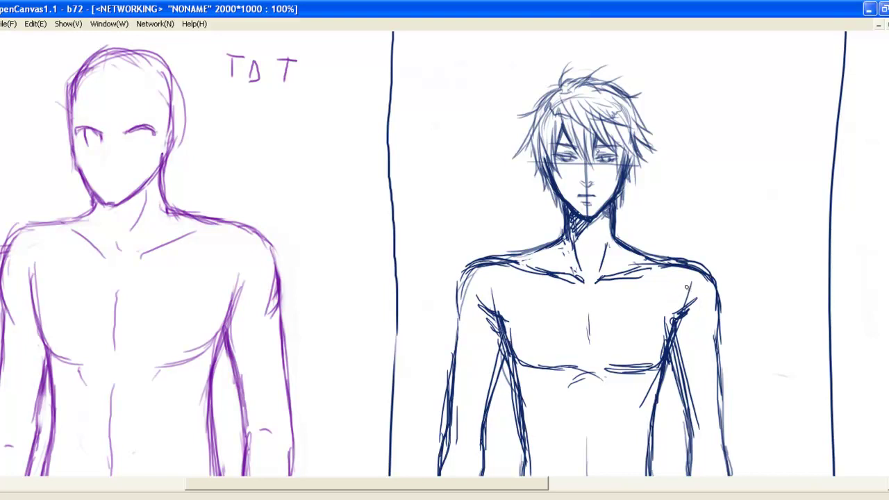
{"action": "left_click_drag", "start_coordinate": [641, 308], "coordinate": [418, 365]}
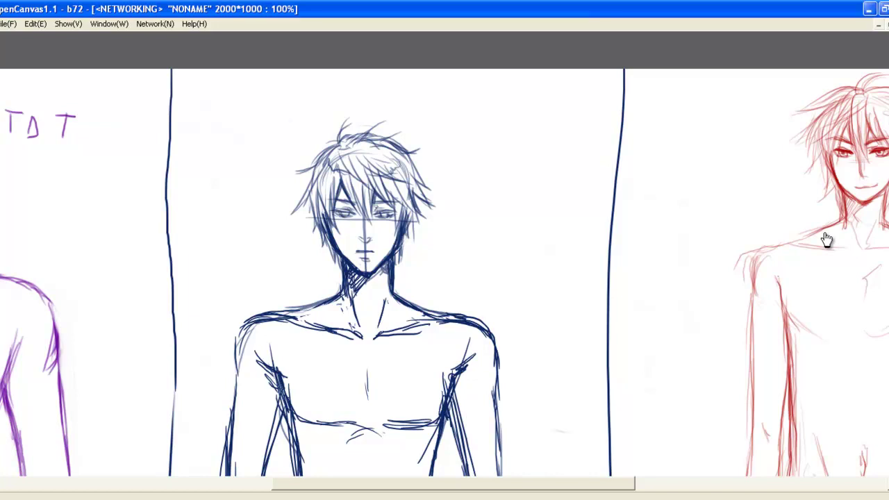
{"action": "left_click_drag", "start_coordinate": [450, 320], "coordinate": [683, 264]}
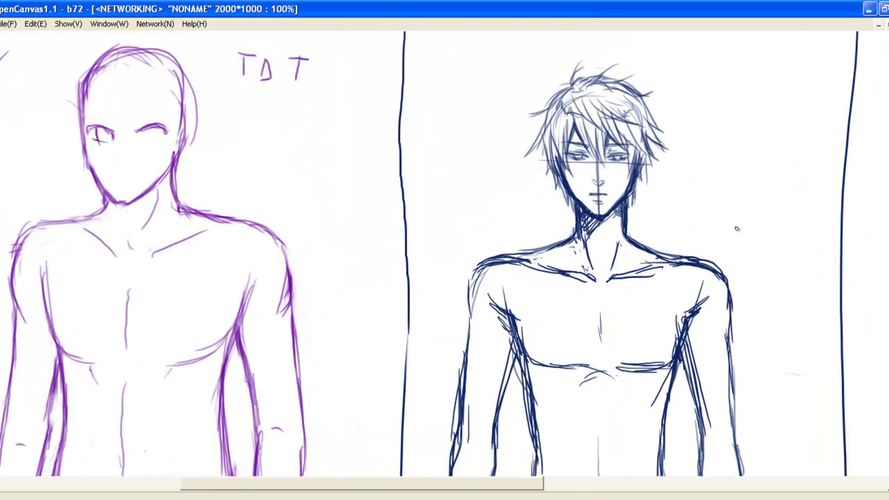
{"action": "left_click_drag", "start_coordinate": [365, 227], "coordinate": [425, 302]}
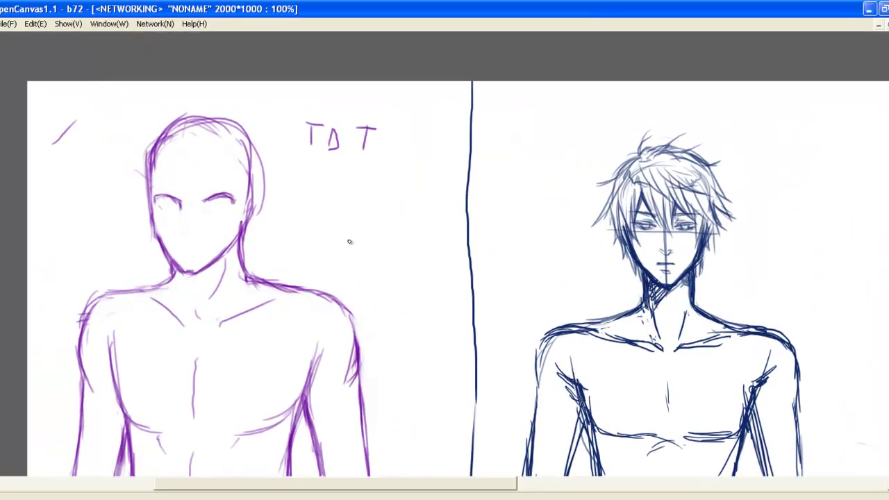
{"action": "left_click_drag", "start_coordinate": [349, 243], "coordinate": [492, 255]}
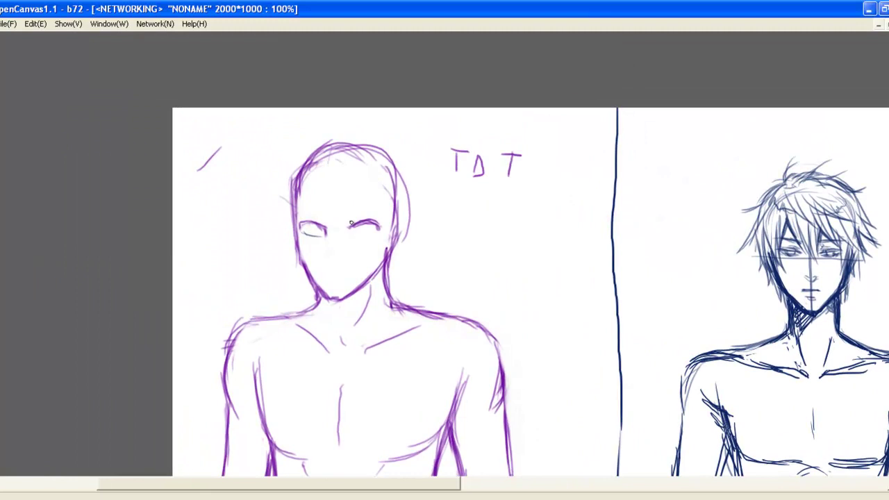
- Undo the last stroke and draw two green example eyes beside the purple head, one tall and open, one narrow
{"action": "key", "text": "ctrl+z"}
{"action": "left_click_drag", "start_coordinate": [304, 234], "coordinate": [322, 236]}
{"action": "mouse_move", "coordinate": [447, 230]}
{"action": "left_mouse_down"}
{"action": "mouse_move", "coordinate": [492, 221]}
{"action": "mouse_move", "coordinate": [460, 252]}
{"action": "mouse_move", "coordinate": [489, 220]}
{"action": "mouse_move", "coordinate": [449, 227]}
{"action": "left_mouse_up"}
{"action": "mouse_move", "coordinate": [517, 236]}
{"action": "left_mouse_down"}
{"action": "mouse_move", "coordinate": [556, 233]}
{"action": "mouse_move", "coordinate": [550, 245]}
{"action": "mouse_move", "coordinate": [530, 243]}
{"action": "mouse_move", "coordinate": [547, 244]}
{"action": "left_mouse_up"}
{"action": "mouse_move", "coordinate": [512, 189]}
{"action": "left_mouse_down"}
{"action": "mouse_move", "coordinate": [585, 197]}
{"action": "mouse_move", "coordinate": [396, 198]}
{"action": "mouse_move", "coordinate": [452, 215]}
{"action": "mouse_move", "coordinate": [518, 216]}
{"action": "mouse_move", "coordinate": [413, 193]}
{"action": "left_mouse_up"}
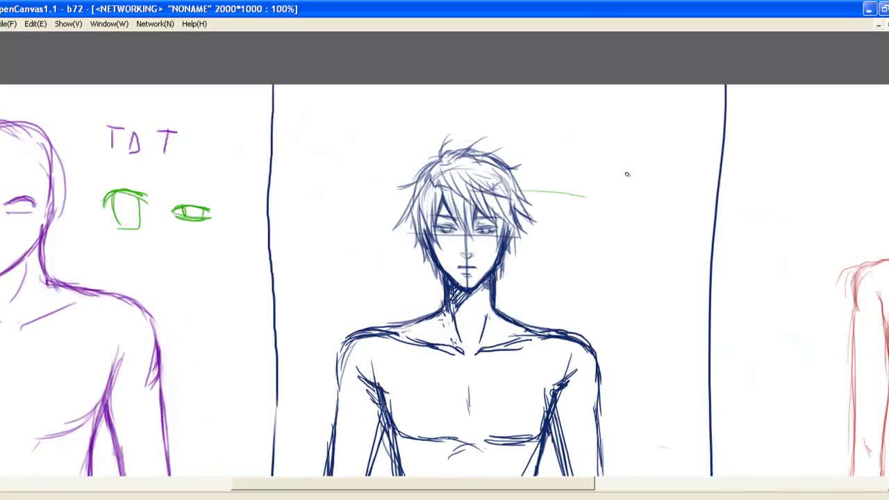
- Undo the stray green line beside the blue head and circle the pointed corner of the enlarged red eye in green
{"action": "key", "text": "ctrl+z"}
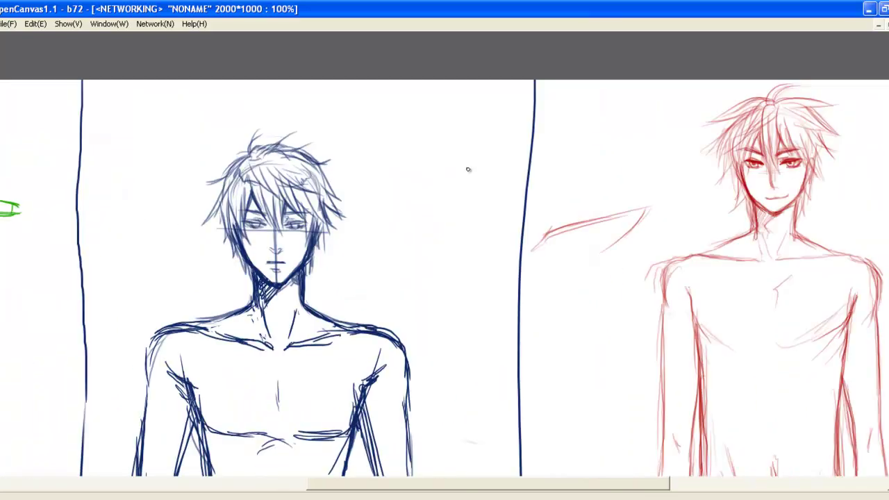
{"action": "left_click_drag", "start_coordinate": [472, 162], "coordinate": [421, 181]}
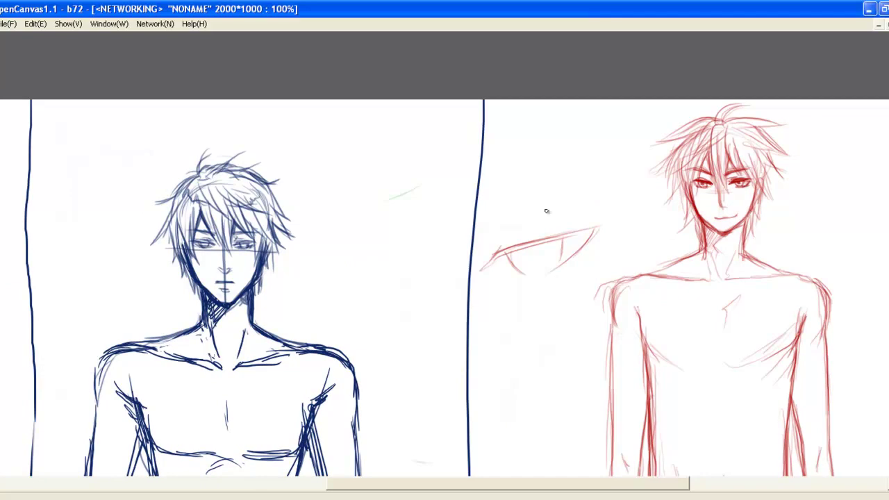
{"action": "mouse_move", "coordinate": [621, 211]}
{"action": "left_mouse_down"}
{"action": "mouse_move", "coordinate": [568, 220]}
{"action": "mouse_move", "coordinate": [604, 193]}
{"action": "mouse_move", "coordinate": [635, 243]}
{"action": "left_mouse_up"}
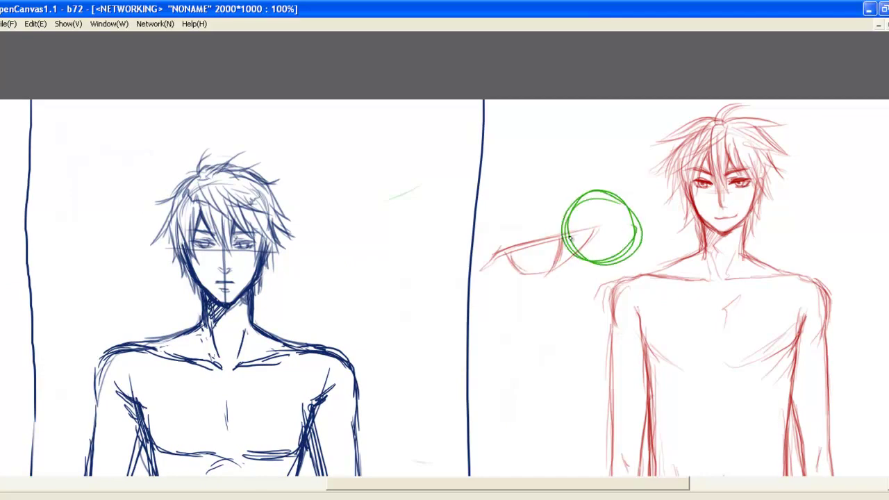
{"action": "left_click_drag", "start_coordinate": [307, 246], "coordinate": [473, 259]}
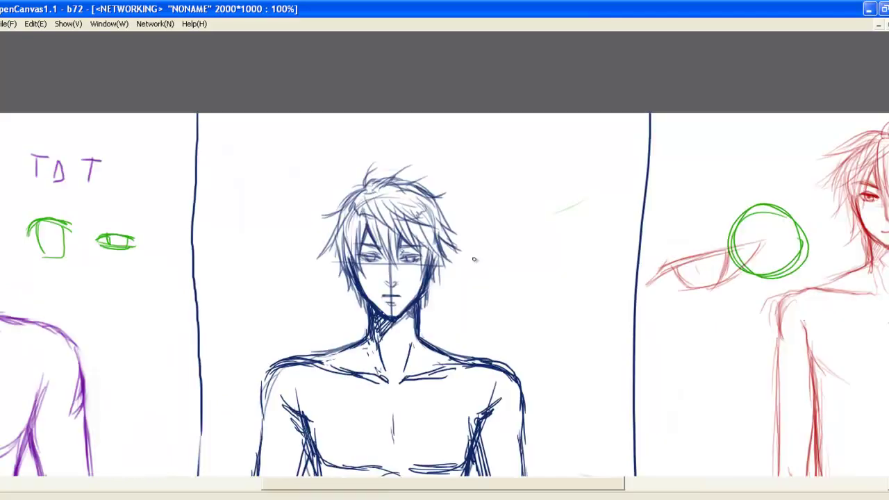
{"action": "scroll", "coordinate": [474, 260], "scroll_direction": "up", "scroll_amount": 1}
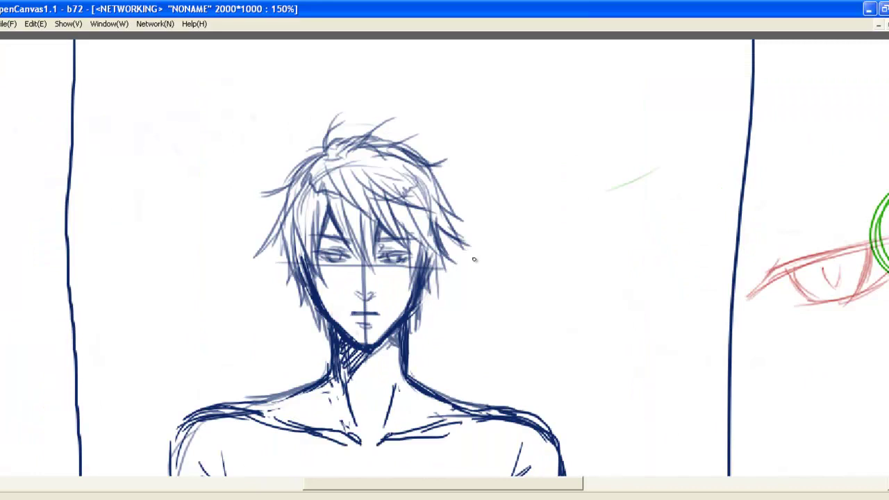
{"action": "left_click_drag", "start_coordinate": [480, 240], "coordinate": [399, 250]}
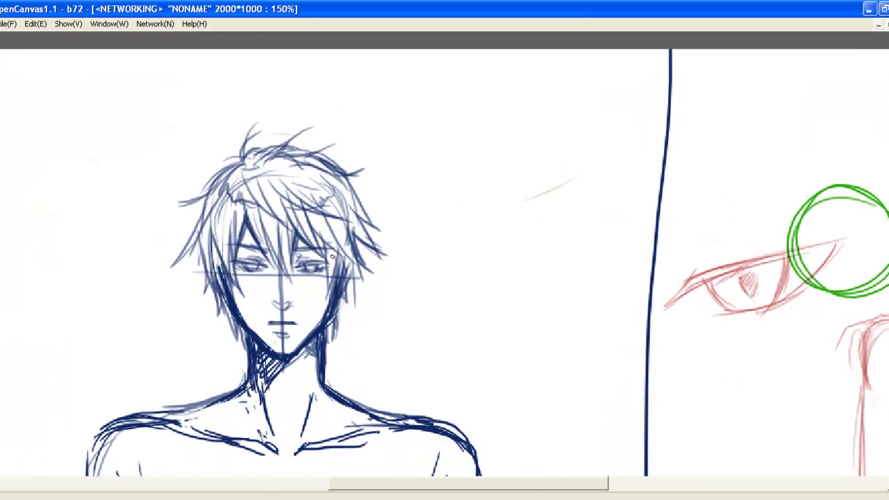
{"action": "mouse_move", "coordinate": [347, 236]}
{"action": "left_mouse_down"}
{"action": "mouse_move", "coordinate": [327, 236]}
{"action": "mouse_move", "coordinate": [377, 272]}
{"action": "mouse_move", "coordinate": [317, 252]}
{"action": "mouse_move", "coordinate": [366, 236]}
{"action": "mouse_move", "coordinate": [360, 227]}
{"action": "mouse_move", "coordinate": [321, 248]}
{"action": "mouse_move", "coordinate": [334, 226]}
{"action": "mouse_move", "coordinate": [389, 229]}
{"action": "left_mouse_up"}
{"action": "key", "text": "ctrl+z"}
{"action": "key", "text": "ctrl+z"}
{"action": "key", "text": "ctrl+z"}
- Examine the enlarged red eye sketches between the blue and red figures
{"action": "left_click_drag", "start_coordinate": [596, 201], "coordinate": [383, 147]}
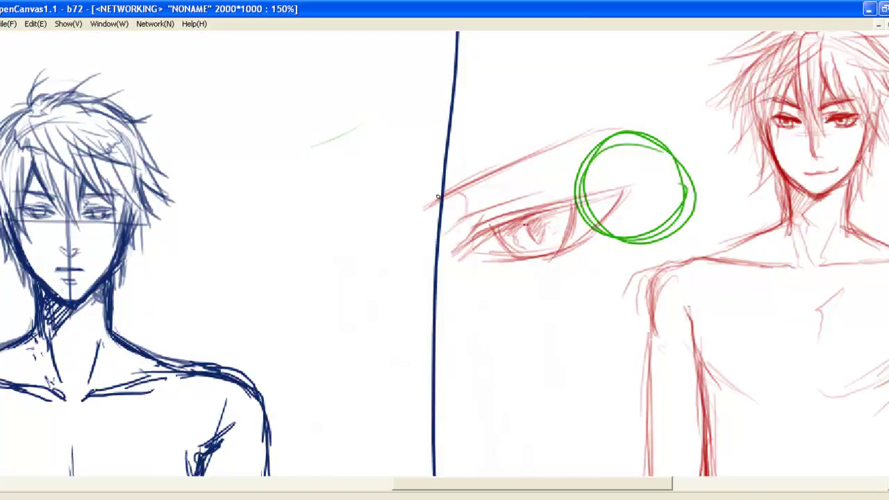
{"action": "left_click_drag", "start_coordinate": [339, 203], "coordinate": [431, 236]}
{"action": "left_click_drag", "start_coordinate": [341, 231], "coordinate": [617, 229]}
{"action": "mouse_move", "coordinate": [550, 221]}
{"action": "left_mouse_down"}
{"action": "mouse_move", "coordinate": [650, 187]}
{"action": "mouse_move", "coordinate": [577, 179]}
{"action": "mouse_move", "coordinate": [451, 196]}
{"action": "mouse_move", "coordinate": [461, 206]}
{"action": "left_mouse_up"}
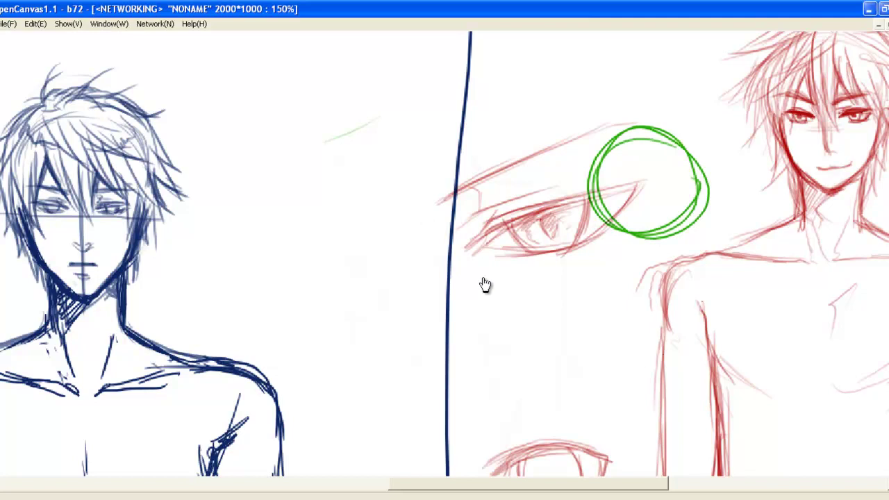
{"action": "left_click_drag", "start_coordinate": [481, 284], "coordinate": [627, 148]}
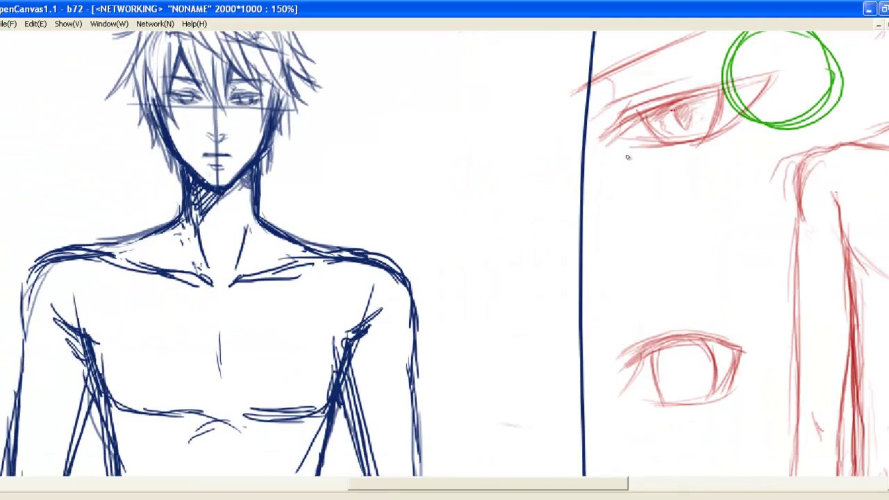
{"action": "mouse_move", "coordinate": [627, 163]}
{"action": "left_mouse_down"}
{"action": "mouse_move", "coordinate": [471, 298]}
{"action": "mouse_move", "coordinate": [345, 279]}
{"action": "left_mouse_up"}
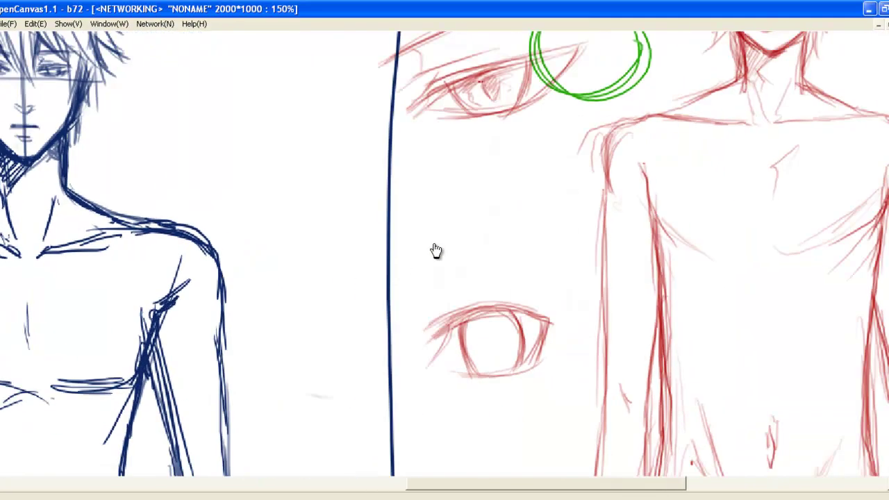
- Examine the blue figure, the two enlarged red eye sketches and the red figure up close at 150% zoom
{"action": "left_click_drag", "start_coordinate": [518, 303], "coordinate": [453, 331]}
{"action": "left_click_drag", "start_coordinate": [489, 299], "coordinate": [494, 320]}
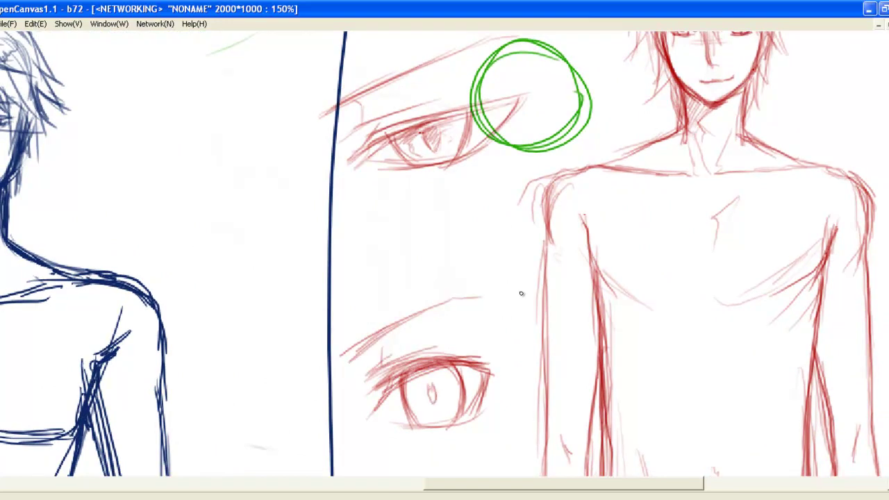
{"action": "left_click_drag", "start_coordinate": [381, 303], "coordinate": [748, 330]}
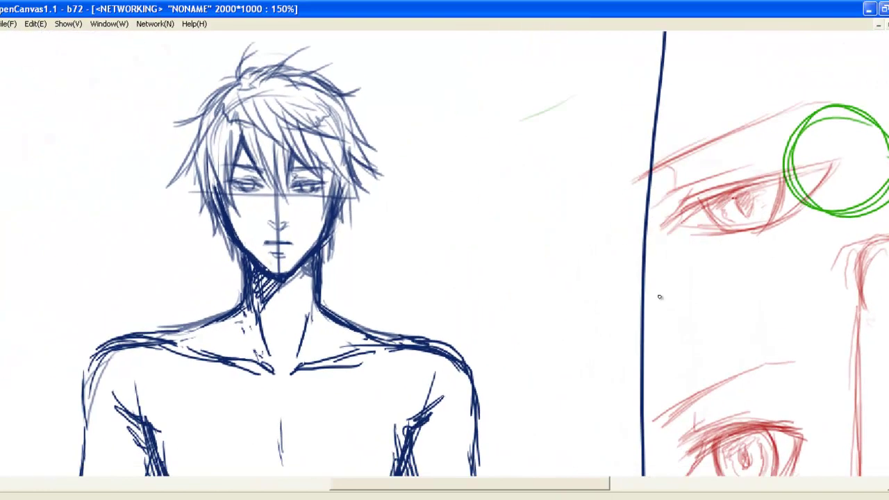
{"action": "left_click_drag", "start_coordinate": [510, 301], "coordinate": [694, 268]}
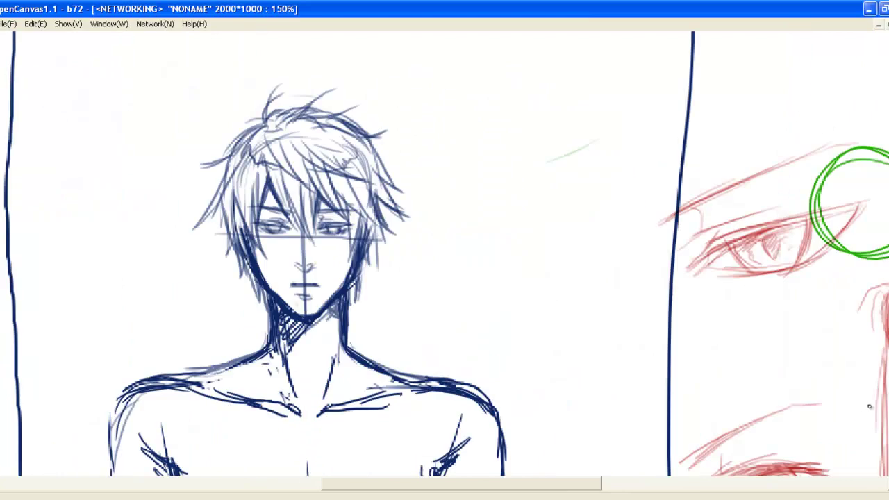
{"action": "left_click_drag", "start_coordinate": [782, 231], "coordinate": [526, 289]}
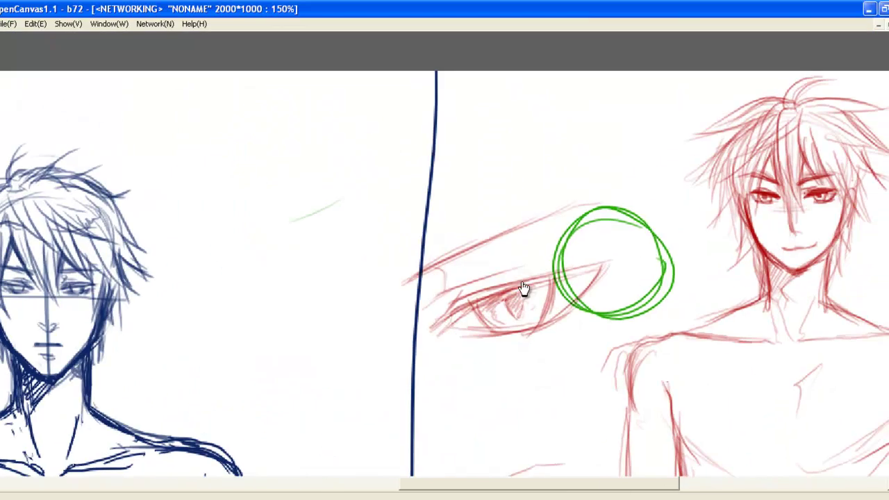
{"action": "left_click_drag", "start_coordinate": [578, 337], "coordinate": [469, 297]}
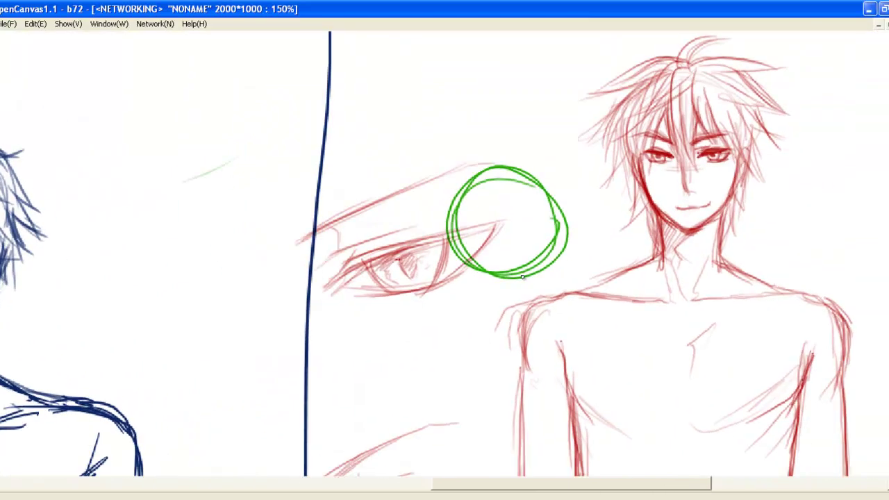
{"action": "left_click_drag", "start_coordinate": [552, 290], "coordinate": [457, 289]}
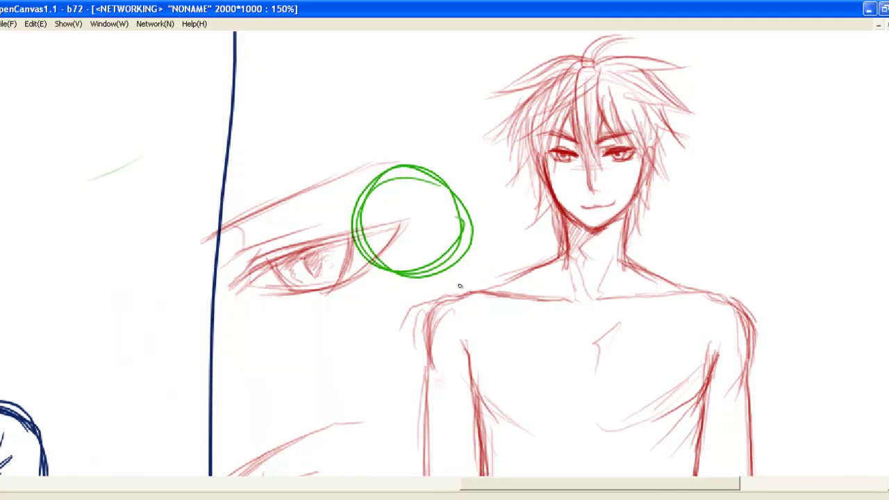
{"action": "left_click_drag", "start_coordinate": [266, 386], "coordinate": [644, 313]}
{"action": "left_click_drag", "start_coordinate": [545, 335], "coordinate": [471, 270]}
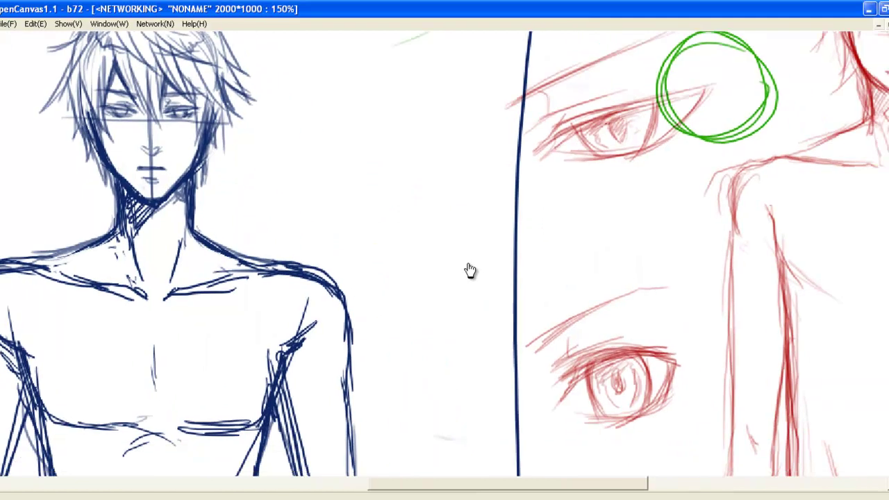
{"action": "left_click_drag", "start_coordinate": [532, 298], "coordinate": [445, 320]}
{"action": "left_click_drag", "start_coordinate": [572, 284], "coordinate": [538, 299]}
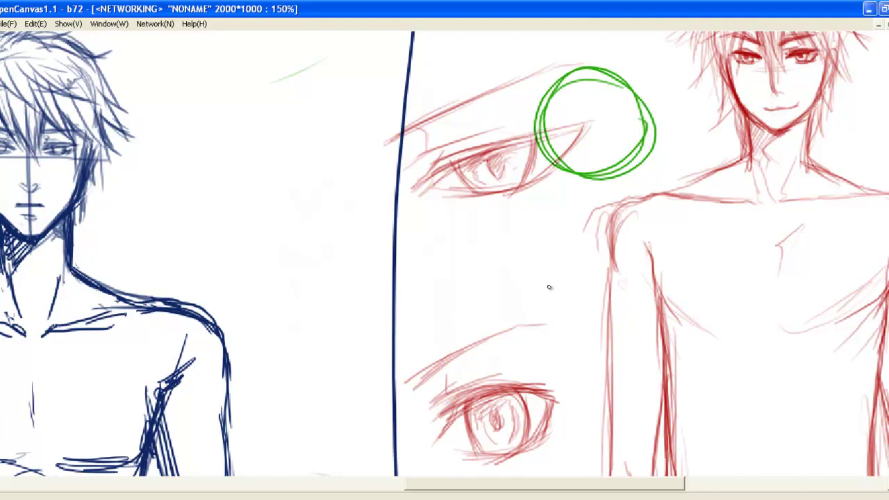
- Draw two nearly horizontal green guide lines across the purple figure, one at the waist and one at the hips
{"action": "scroll", "coordinate": [550, 288], "scroll_direction": "down", "scroll_amount": 2}
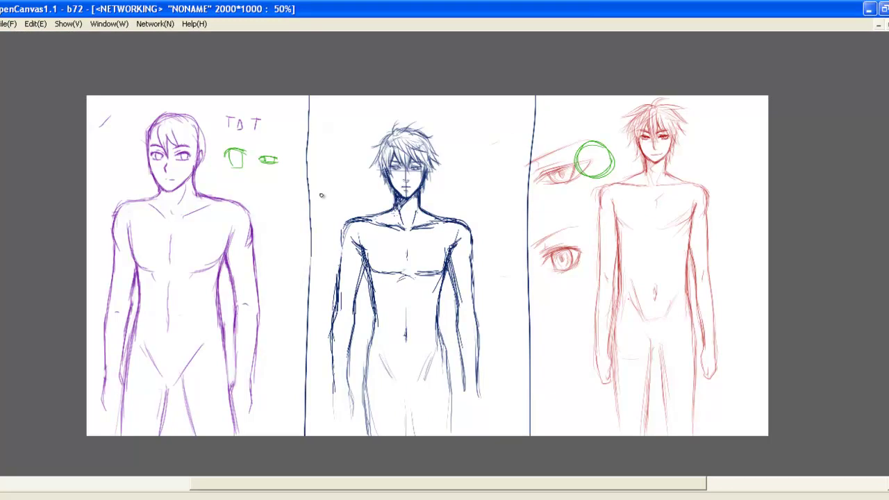
{"action": "left_click_drag", "start_coordinate": [82, 272], "coordinate": [277, 303]}
{"action": "left_click_drag", "start_coordinate": [83, 357], "coordinate": [281, 368]}
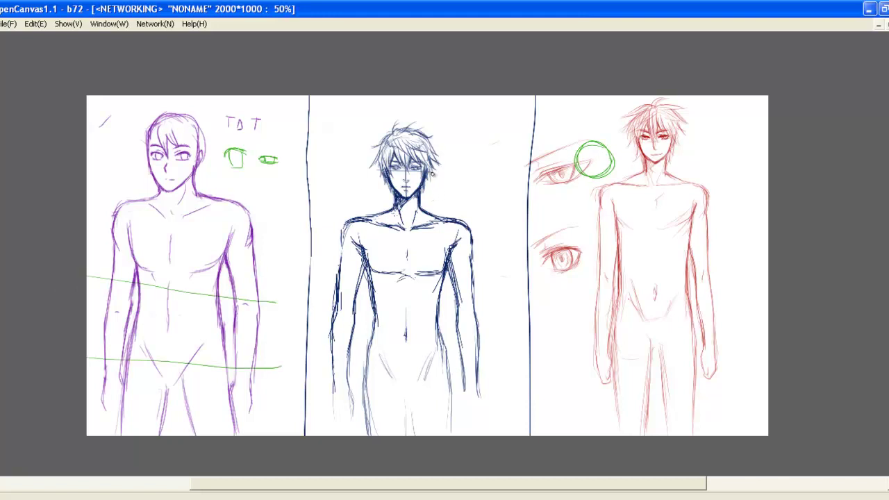
- Clear the green guide marks, including the circle around the corner of the upper enlarged red eye
{"action": "scroll", "coordinate": [432, 173], "scroll_direction": "up", "scroll_amount": 1}
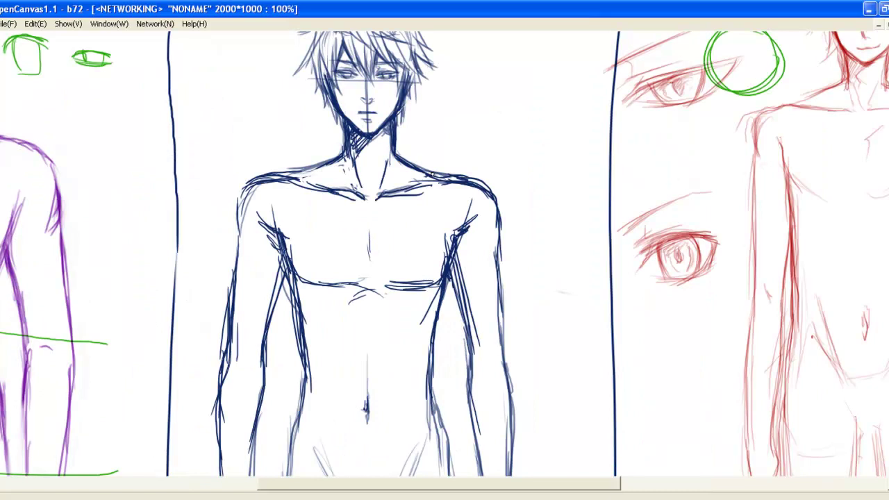
{"action": "left_click_drag", "start_coordinate": [599, 188], "coordinate": [495, 286]}
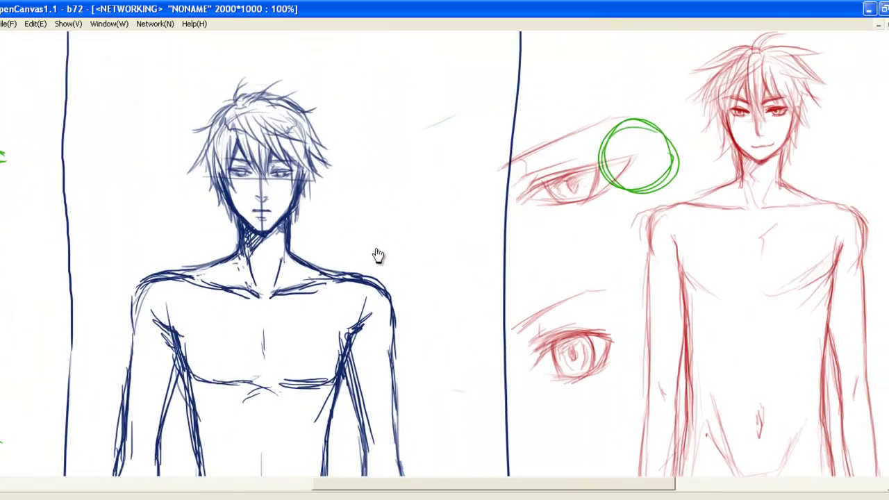
{"action": "left_click_drag", "start_coordinate": [378, 255], "coordinate": [627, 300]}
{"action": "left_click_drag", "start_coordinate": [532, 270], "coordinate": [248, 285]}
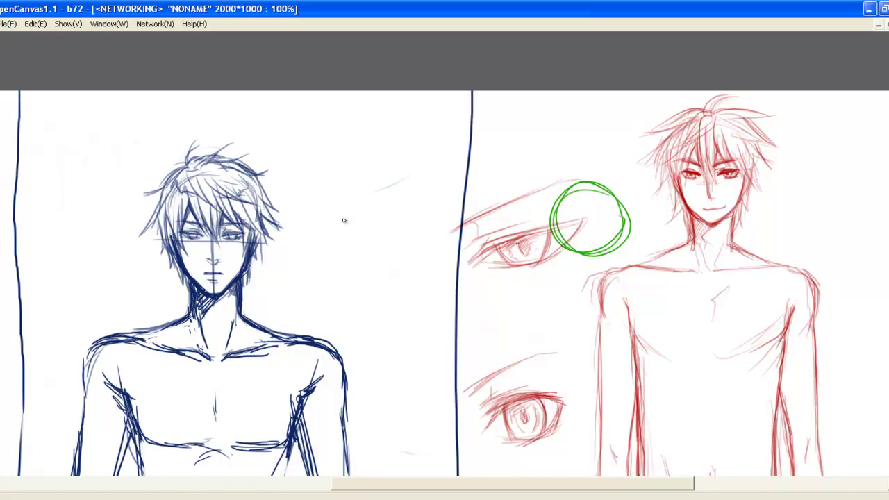
{"action": "left_click_drag", "start_coordinate": [393, 293], "coordinate": [352, 232]}
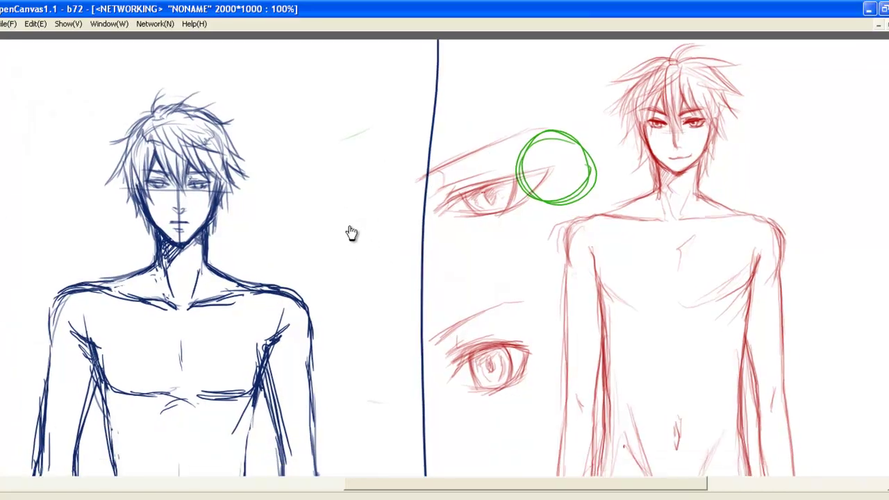
{"action": "left_click_drag", "start_coordinate": [457, 243], "coordinate": [413, 214]}
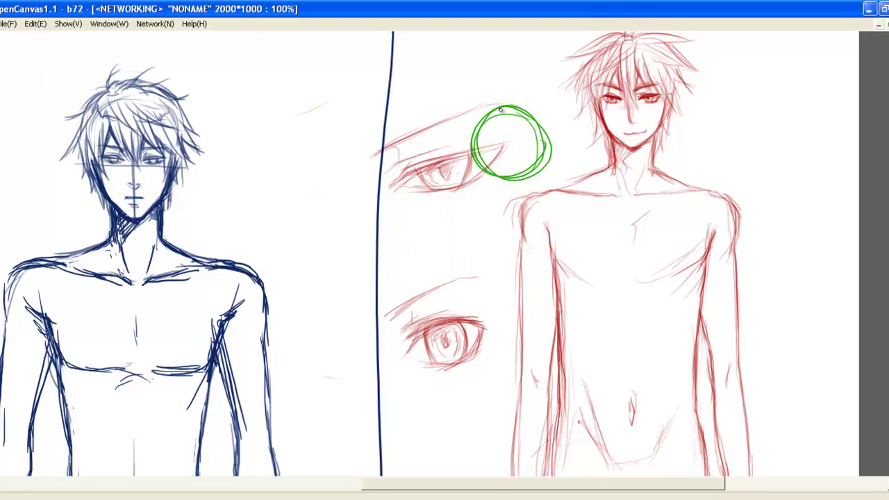
{"action": "key", "text": "Delete"}
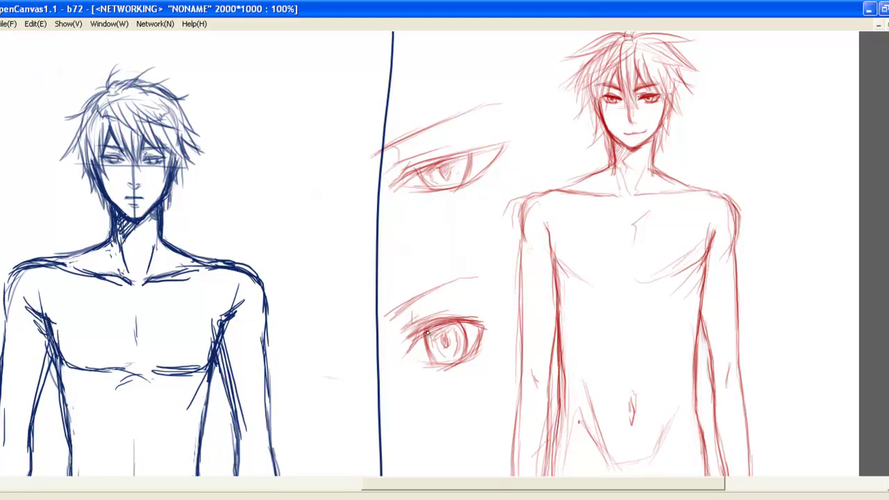
- Trace the lids and outer corner of the lower enlarged red eye in green and clear the tracing
{"action": "left_click_drag", "start_coordinate": [406, 339], "coordinate": [484, 327]}
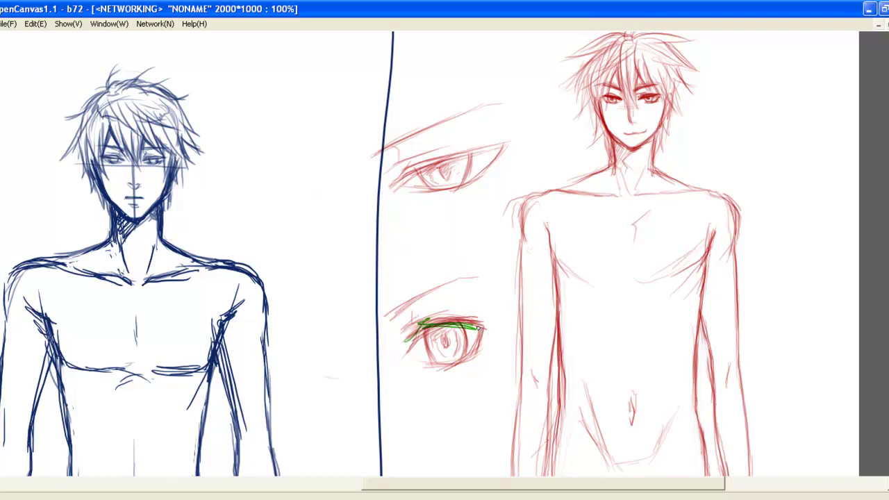
{"action": "mouse_move", "coordinate": [423, 323]}
{"action": "left_mouse_down"}
{"action": "mouse_move", "coordinate": [473, 357]}
{"action": "mouse_move", "coordinate": [463, 364]}
{"action": "mouse_move", "coordinate": [481, 337]}
{"action": "mouse_move", "coordinate": [446, 363]}
{"action": "mouse_move", "coordinate": [419, 359]}
{"action": "mouse_move", "coordinate": [479, 355]}
{"action": "left_mouse_up"}
{"action": "left_click_drag", "start_coordinate": [425, 323], "coordinate": [480, 326]}
{"action": "left_click_drag", "start_coordinate": [424, 329], "coordinate": [411, 348]}
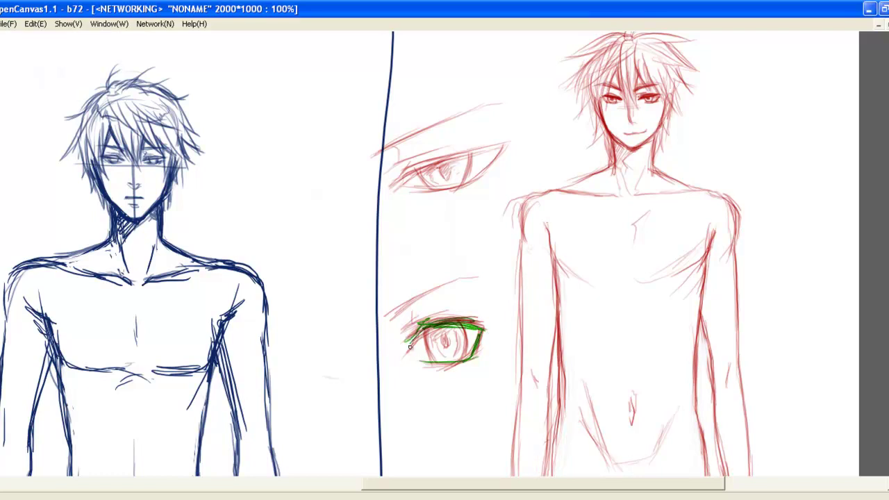
{"action": "key", "text": "Delete"}
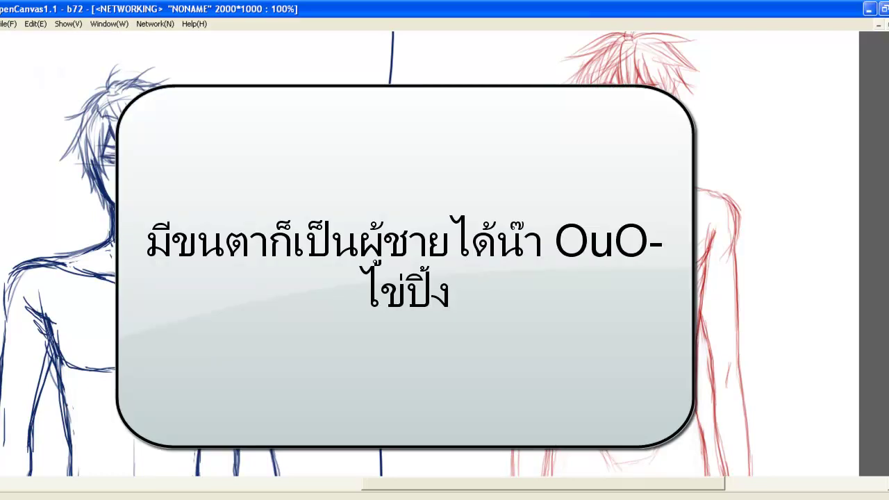
- Sketch a simple green face with a curved jaw, tall oval eyes and a small mouth beside the blue head
{"action": "left_click_drag", "start_coordinate": [405, 266], "coordinate": [445, 297]}
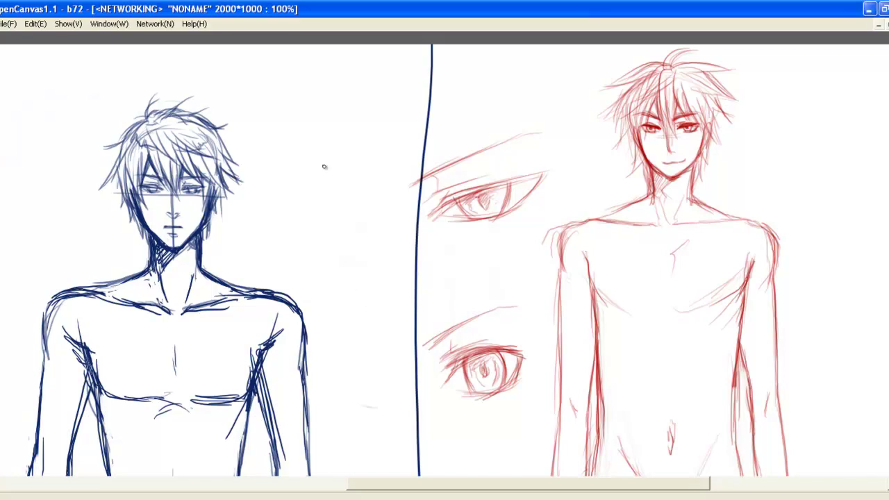
{"action": "mouse_move", "coordinate": [293, 191]}
{"action": "left_mouse_down"}
{"action": "mouse_move", "coordinate": [308, 232]}
{"action": "mouse_move", "coordinate": [374, 240]}
{"action": "left_mouse_up"}
{"action": "mouse_move", "coordinate": [302, 179]}
{"action": "left_mouse_down"}
{"action": "mouse_move", "coordinate": [329, 184]}
{"action": "mouse_move", "coordinate": [333, 243]}
{"action": "left_mouse_up"}
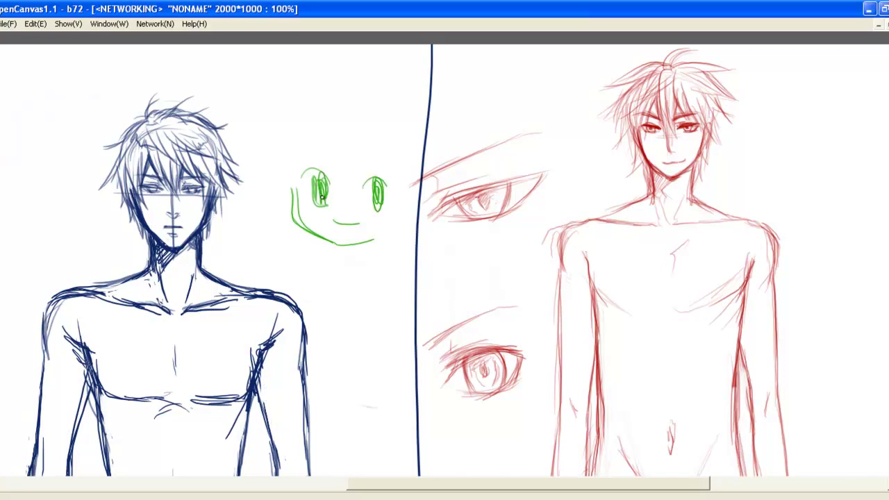
{"action": "left_click", "coordinate": [341, 209]}
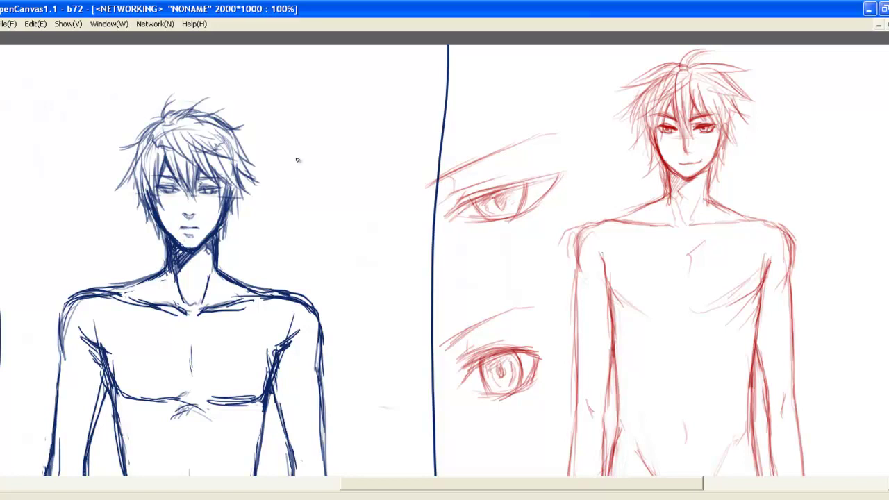
- Sketch a small green nose tip with vertical shading beside the blue head at 150% zoom and clear it
{"action": "left_click_drag", "start_coordinate": [327, 144], "coordinate": [391, 144]}
{"action": "key", "text": "ctrl+z"}
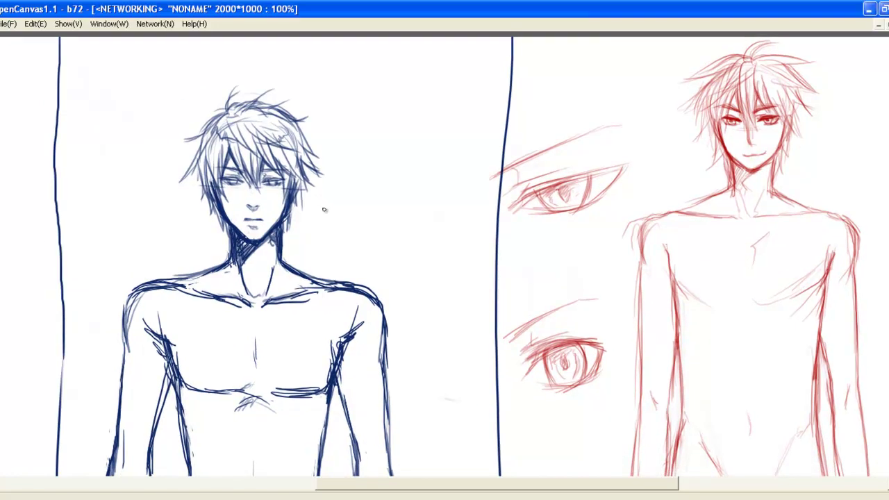
{"action": "left_click_drag", "start_coordinate": [326, 210], "coordinate": [393, 254]}
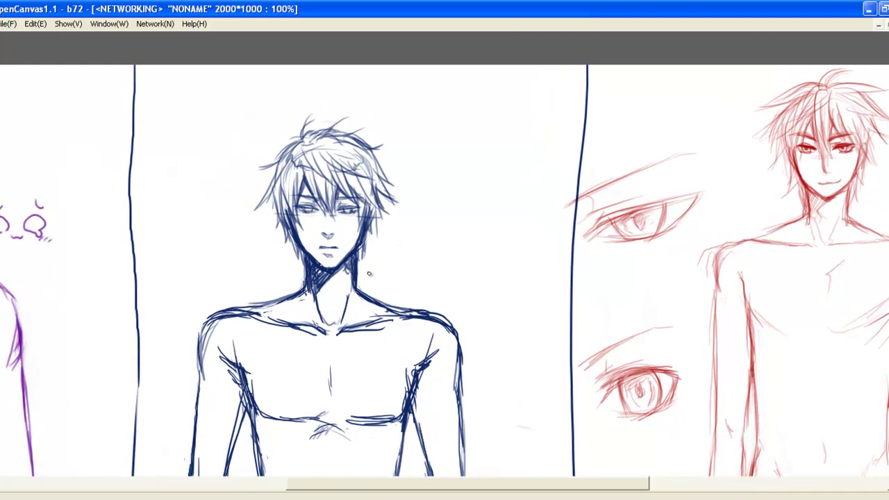
{"action": "key", "text": "ctrl+plus"}
{"action": "left_click_drag", "start_coordinate": [481, 253], "coordinate": [498, 261]}
{"action": "left_click_drag", "start_coordinate": [489, 261], "coordinate": [526, 266]}
{"action": "mouse_move", "coordinate": [513, 262]}
{"action": "left_mouse_down"}
{"action": "mouse_move", "coordinate": [528, 258]}
{"action": "mouse_move", "coordinate": [505, 279]}
{"action": "left_mouse_up"}
{"action": "left_click_drag", "start_coordinate": [512, 263], "coordinate": [512, 279]}
{"action": "left_click_drag", "start_coordinate": [521, 261], "coordinate": [531, 257]}
{"action": "mouse_move", "coordinate": [482, 147]}
{"action": "left_mouse_down"}
{"action": "mouse_move", "coordinate": [493, 161]}
{"action": "mouse_move", "coordinate": [381, 228]}
{"action": "mouse_move", "coordinate": [337, 210]}
{"action": "left_mouse_up"}
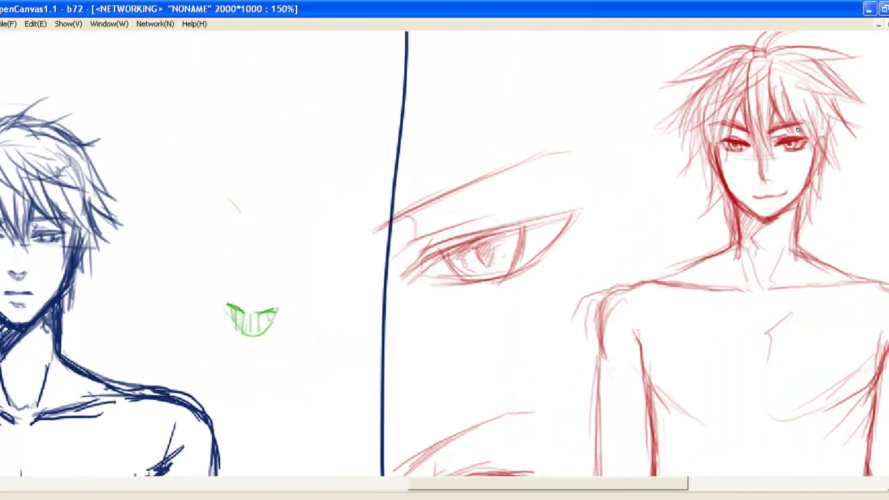
{"action": "mouse_move", "coordinate": [269, 168]}
{"action": "left_mouse_down"}
{"action": "mouse_move", "coordinate": [311, 190]}
{"action": "mouse_move", "coordinate": [306, 281]}
{"action": "left_mouse_up"}
{"action": "key", "text": "Delete"}
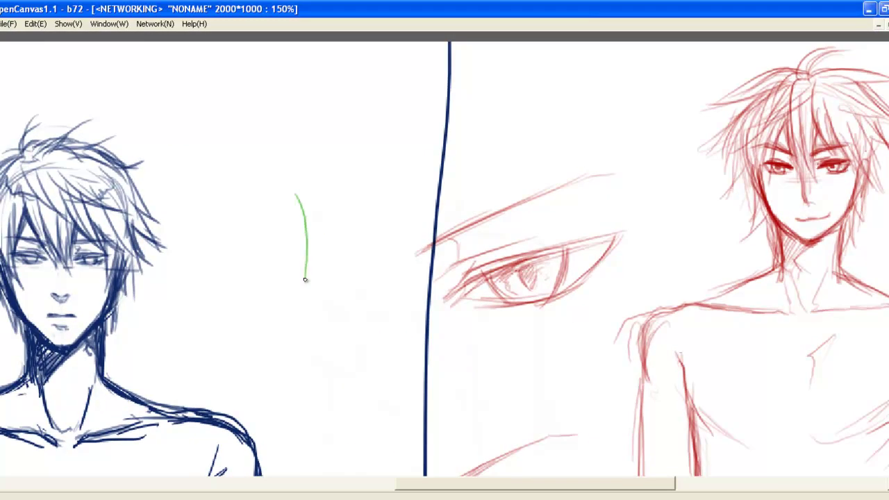
- Draw a tall, narrow green nose-bridge shadow with vertical hatching and a short stroke at its base beside the blue head
{"action": "left_click_drag", "start_coordinate": [299, 202], "coordinate": [306, 315]}
{"action": "left_click_drag", "start_coordinate": [305, 276], "coordinate": [299, 310]}
{"action": "left_click_drag", "start_coordinate": [294, 236], "coordinate": [289, 298]}
{"action": "mouse_move", "coordinate": [301, 220]}
{"action": "left_mouse_down"}
{"action": "mouse_move", "coordinate": [297, 300]}
{"action": "mouse_move", "coordinate": [340, 298]}
{"action": "left_mouse_up"}
{"action": "left_click_drag", "start_coordinate": [306, 250], "coordinate": [411, 241]}
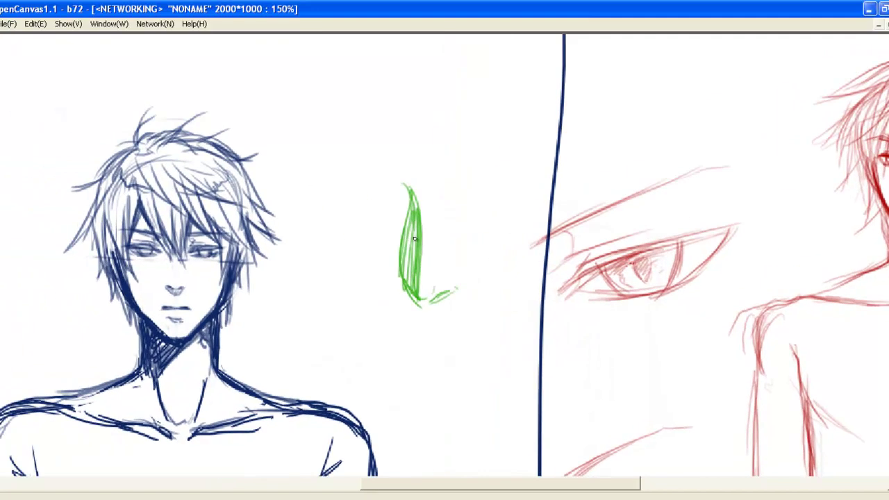
{"action": "left_click_drag", "start_coordinate": [351, 277], "coordinate": [363, 226]}
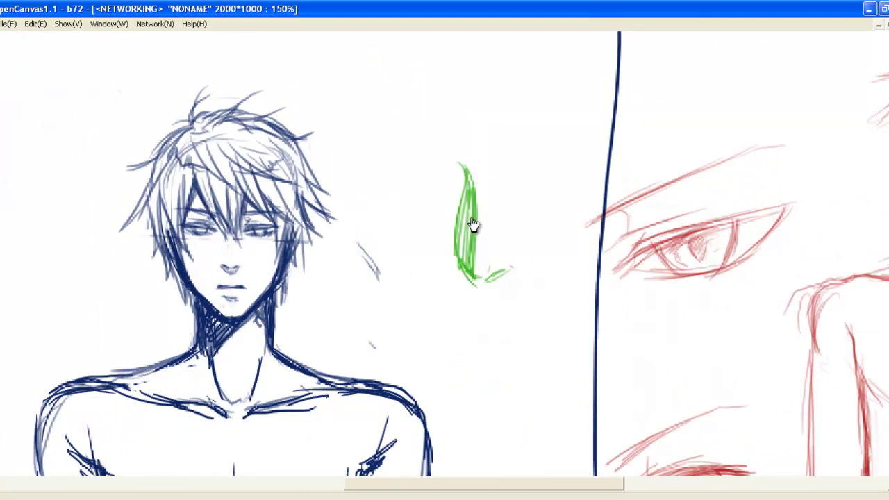
- Draw green arrows pointing to the gap between the blue nose-bridge stroke and the nose tip beside the blue head
{"action": "left_click_drag", "start_coordinate": [503, 218], "coordinate": [547, 203]}
{"action": "left_click_drag", "start_coordinate": [531, 170], "coordinate": [395, 192]}
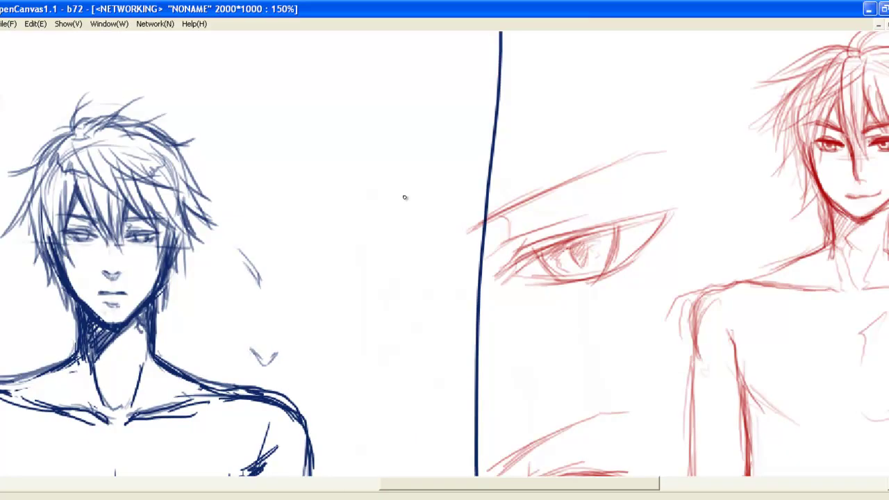
{"action": "left_click_drag", "start_coordinate": [304, 234], "coordinate": [447, 244]}
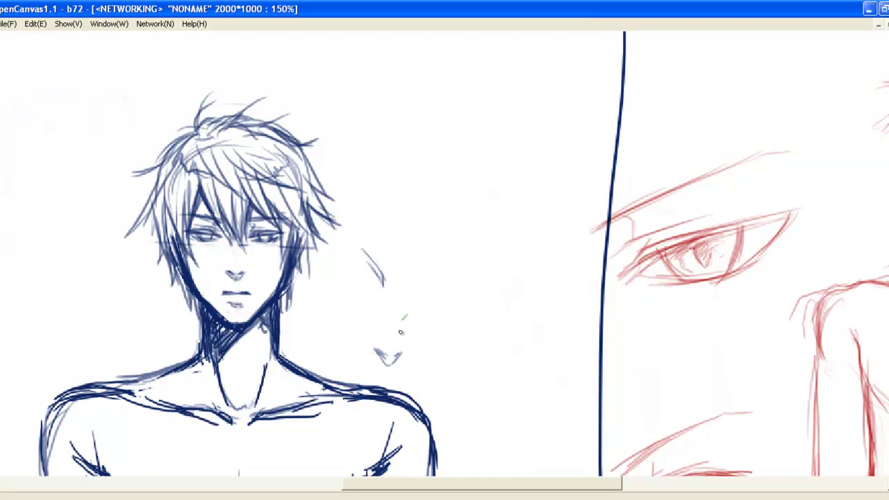
{"action": "mouse_move", "coordinate": [409, 326]}
{"action": "left_mouse_down"}
{"action": "mouse_move", "coordinate": [436, 283]}
{"action": "mouse_move", "coordinate": [413, 313]}
{"action": "mouse_move", "coordinate": [477, 253]}
{"action": "mouse_move", "coordinate": [414, 277]}
{"action": "left_mouse_up"}
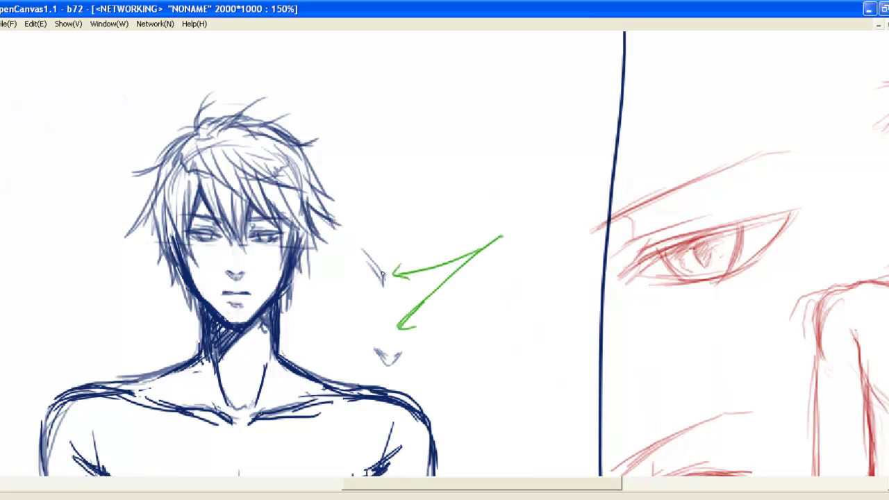
- Connect the blue nose-bridge stroke to the nose tip with green contour lines, redo one line, and clear all green marks
{"action": "left_click_drag", "start_coordinate": [384, 284], "coordinate": [393, 350]}
{"action": "key", "text": "ctrl+z"}
{"action": "left_click_drag", "start_coordinate": [383, 284], "coordinate": [384, 355]}
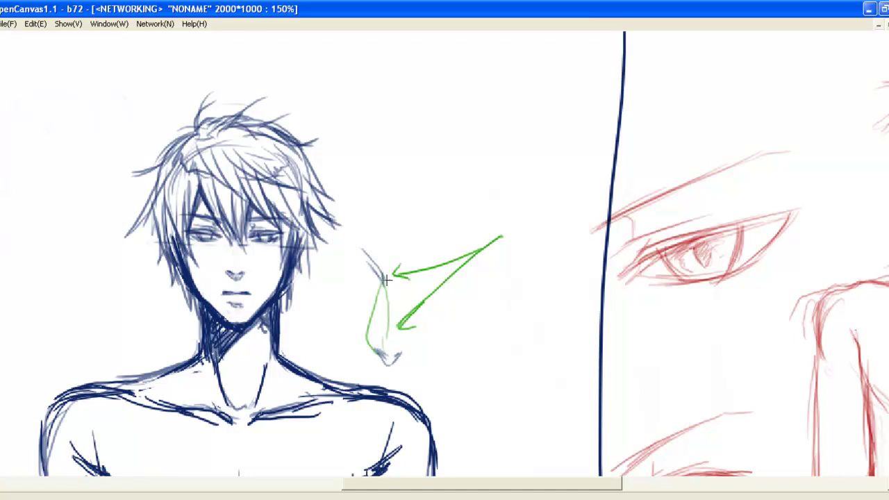
{"action": "key", "text": "Delete"}
{"action": "key", "text": "space"}
{"action": "mouse_move", "coordinate": [454, 268]}
{"action": "left_mouse_down"}
{"action": "mouse_move", "coordinate": [434, 296]}
{"action": "mouse_move", "coordinate": [312, 294]}
{"action": "left_mouse_up"}
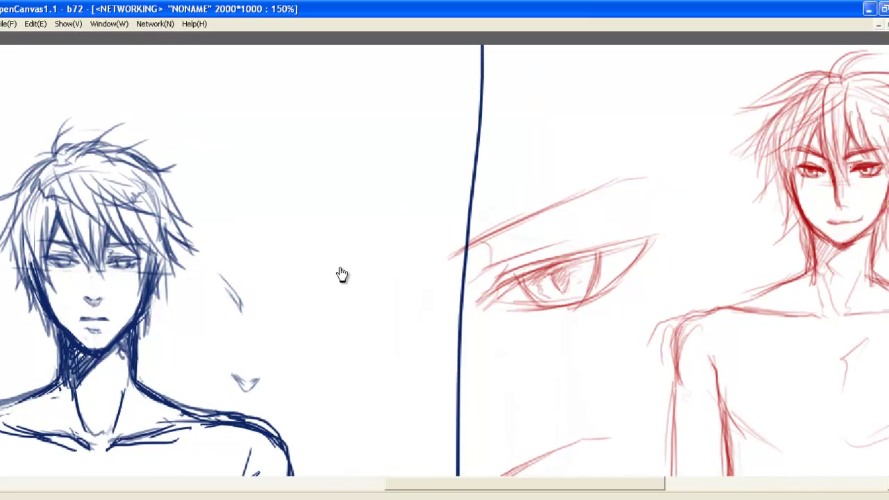
{"action": "key", "text": "space"}
{"action": "left_click_drag", "start_coordinate": [398, 259], "coordinate": [476, 222]}
{"action": "left_click_drag", "start_coordinate": [477, 212], "coordinate": [512, 195]}
{"action": "left_click_drag", "start_coordinate": [398, 249], "coordinate": [509, 206]}
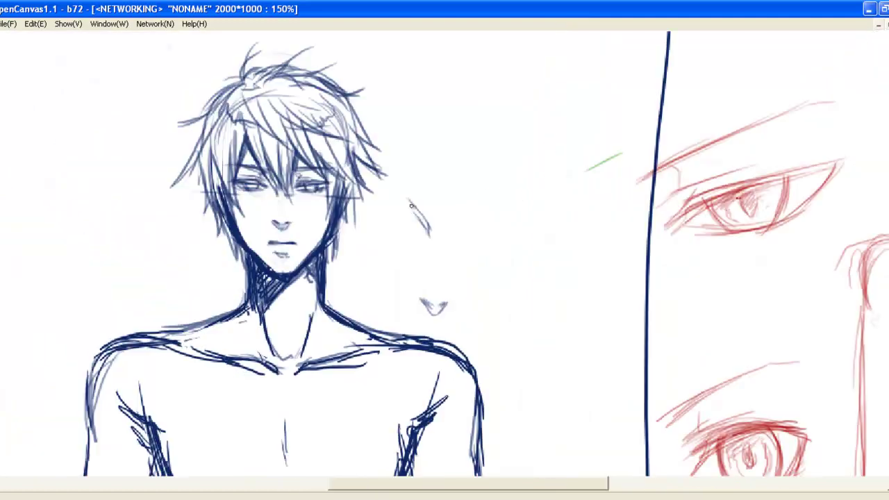
{"action": "left_click_drag", "start_coordinate": [367, 195], "coordinate": [411, 212]}
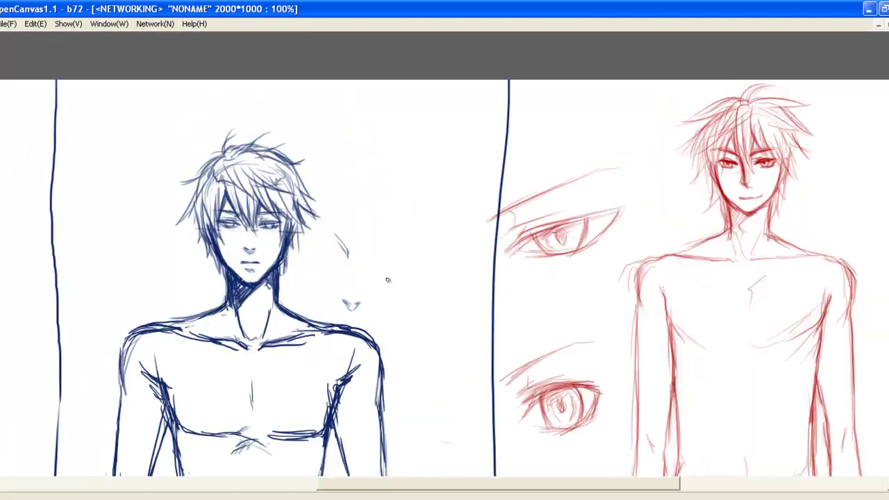
- Draw a round green head with a short neck and sloping shoulder strokes beside the blue head, and clear it
{"action": "key", "text": "space"}
{"action": "left_click_drag", "start_coordinate": [413, 262], "coordinate": [511, 253]}
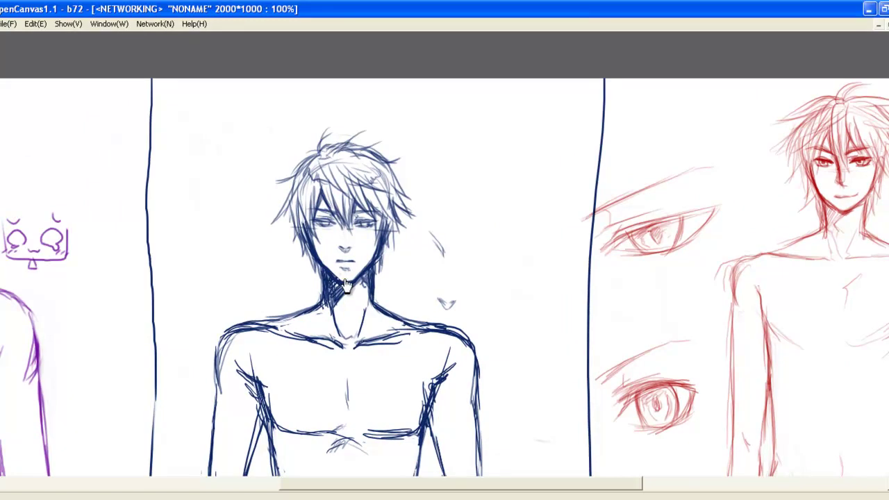
{"action": "left_click_drag", "start_coordinate": [347, 287], "coordinate": [517, 237]}
{"action": "left_click_drag", "start_coordinate": [553, 295], "coordinate": [380, 305]}
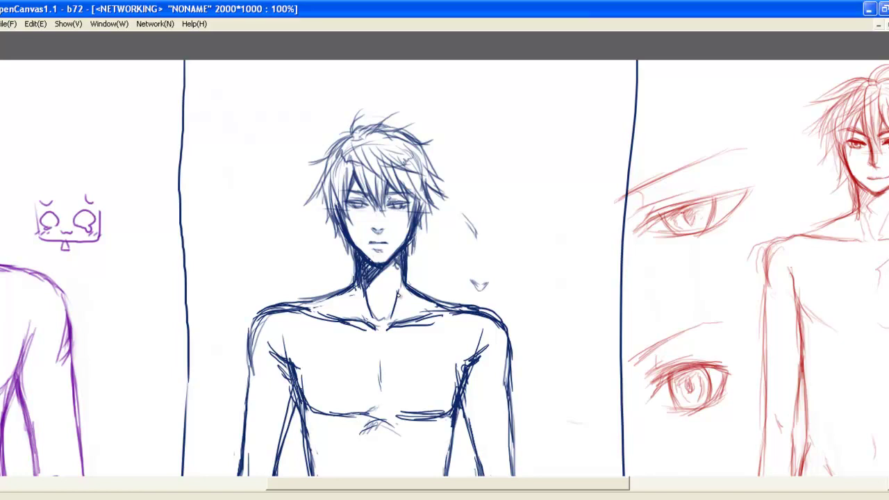
{"action": "mouse_move", "coordinate": [518, 154]}
{"action": "left_mouse_down"}
{"action": "mouse_move", "coordinate": [488, 190]}
{"action": "mouse_move", "coordinate": [430, 162]}
{"action": "mouse_move", "coordinate": [488, 172]}
{"action": "mouse_move", "coordinate": [430, 187]}
{"action": "mouse_move", "coordinate": [468, 178]}
{"action": "mouse_move", "coordinate": [460, 203]}
{"action": "left_mouse_up"}
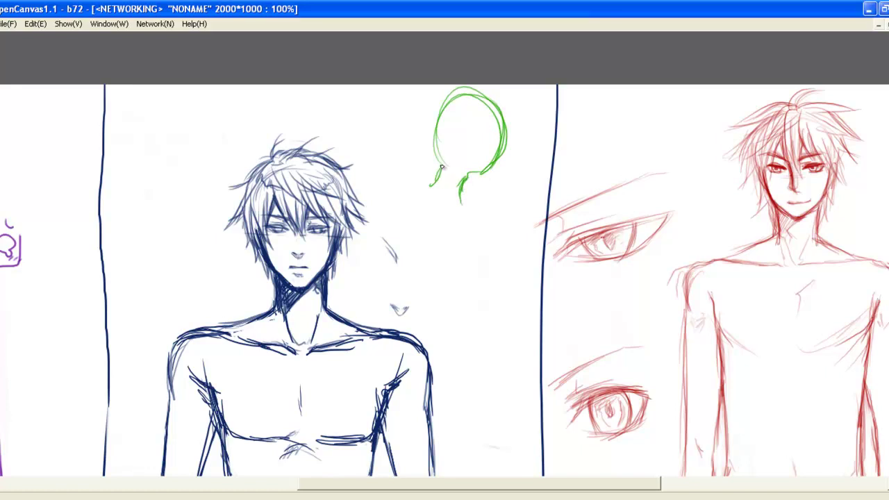
{"action": "left_click_drag", "start_coordinate": [441, 166], "coordinate": [415, 197]}
{"action": "left_click_drag", "start_coordinate": [468, 178], "coordinate": [460, 206]}
{"action": "mouse_move", "coordinate": [472, 178]}
{"action": "left_mouse_down"}
{"action": "mouse_move", "coordinate": [461, 209]}
{"action": "mouse_move", "coordinate": [514, 208]}
{"action": "left_mouse_up"}
{"action": "mouse_move", "coordinate": [452, 202]}
{"action": "left_mouse_down"}
{"action": "mouse_move", "coordinate": [418, 211]}
{"action": "mouse_move", "coordinate": [518, 218]}
{"action": "left_mouse_up"}
{"action": "left_click_drag", "start_coordinate": [518, 212], "coordinate": [460, 196]}
{"action": "left_click_drag", "start_coordinate": [441, 167], "coordinate": [422, 202]}
{"action": "left_click_drag", "start_coordinate": [464, 182], "coordinate": [478, 173]}
{"action": "mouse_move", "coordinate": [463, 256]}
{"action": "left_mouse_down"}
{"action": "mouse_move", "coordinate": [370, 241]}
{"action": "mouse_move", "coordinate": [520, 230]}
{"action": "left_mouse_up"}
{"action": "mouse_move", "coordinate": [459, 230]}
{"action": "left_mouse_down"}
{"action": "mouse_move", "coordinate": [583, 173]}
{"action": "mouse_move", "coordinate": [418, 74]}
{"action": "left_mouse_up"}
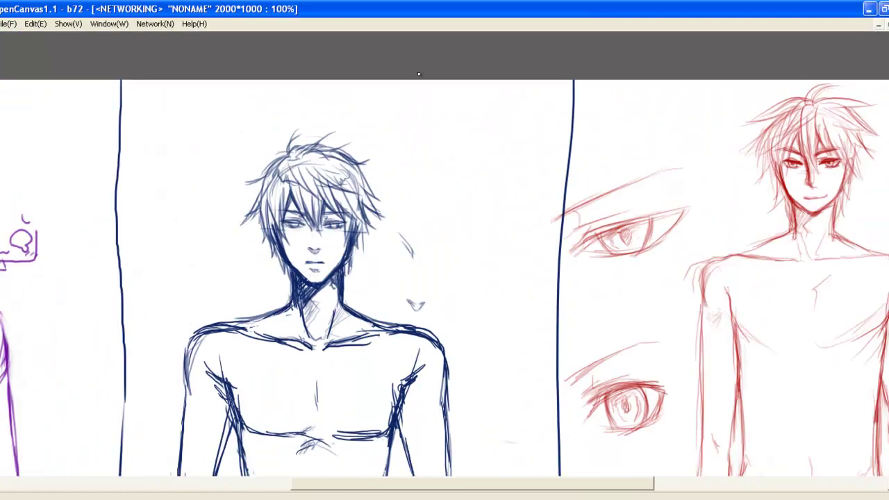
- Draw a new round green head beside the blue figure, with a jaw and neck line and a small circle at its side
{"action": "left_click_drag", "start_coordinate": [488, 90], "coordinate": [516, 154]}
{"action": "key", "text": "ctrl+z"}
{"action": "mouse_move", "coordinate": [478, 113]}
{"action": "left_mouse_down"}
{"action": "mouse_move", "coordinate": [549, 84]}
{"action": "mouse_move", "coordinate": [583, 117]}
{"action": "left_mouse_up"}
{"action": "mouse_move", "coordinate": [558, 60]}
{"action": "left_mouse_down"}
{"action": "mouse_move", "coordinate": [530, 114]}
{"action": "mouse_move", "coordinate": [566, 132]}
{"action": "left_mouse_up"}
{"action": "mouse_move", "coordinate": [539, 76]}
{"action": "left_mouse_down"}
{"action": "mouse_move", "coordinate": [529, 82]}
{"action": "mouse_move", "coordinate": [526, 131]}
{"action": "mouse_move", "coordinate": [564, 130]}
{"action": "mouse_move", "coordinate": [570, 115]}
{"action": "mouse_move", "coordinate": [541, 143]}
{"action": "left_mouse_up"}
{"action": "left_click_drag", "start_coordinate": [552, 128], "coordinate": [537, 172]}
{"action": "mouse_move", "coordinate": [520, 101]}
{"action": "left_mouse_down"}
{"action": "mouse_move", "coordinate": [495, 139]}
{"action": "mouse_move", "coordinate": [538, 162]}
{"action": "mouse_move", "coordinate": [504, 139]}
{"action": "mouse_move", "coordinate": [511, 85]}
{"action": "mouse_move", "coordinate": [533, 91]}
{"action": "left_mouse_up"}
- Add repeated sloping green shoulder strokes on both sides of the green head's neck, plus a short horizontal line beneath
{"action": "mouse_move", "coordinate": [525, 104]}
{"action": "left_mouse_down"}
{"action": "mouse_move", "coordinate": [521, 138]}
{"action": "mouse_move", "coordinate": [486, 139]}
{"action": "left_mouse_up"}
{"action": "left_click_drag", "start_coordinate": [504, 123], "coordinate": [481, 145]}
{"action": "left_click_drag", "start_coordinate": [533, 157], "coordinate": [578, 190]}
{"action": "left_click_drag", "start_coordinate": [544, 143], "coordinate": [555, 184]}
{"action": "left_click_drag", "start_coordinate": [509, 125], "coordinate": [467, 156]}
{"action": "left_click_drag", "start_coordinate": [545, 141], "coordinate": [576, 182]}
{"action": "left_click_drag", "start_coordinate": [551, 161], "coordinate": [583, 187]}
{"action": "mouse_move", "coordinate": [488, 196]}
{"action": "left_mouse_down"}
{"action": "mouse_move", "coordinate": [608, 183]}
{"action": "mouse_move", "coordinate": [502, 171]}
{"action": "mouse_move", "coordinate": [619, 175]}
{"action": "left_mouse_up"}
{"action": "left_click_drag", "start_coordinate": [559, 155], "coordinate": [614, 185]}
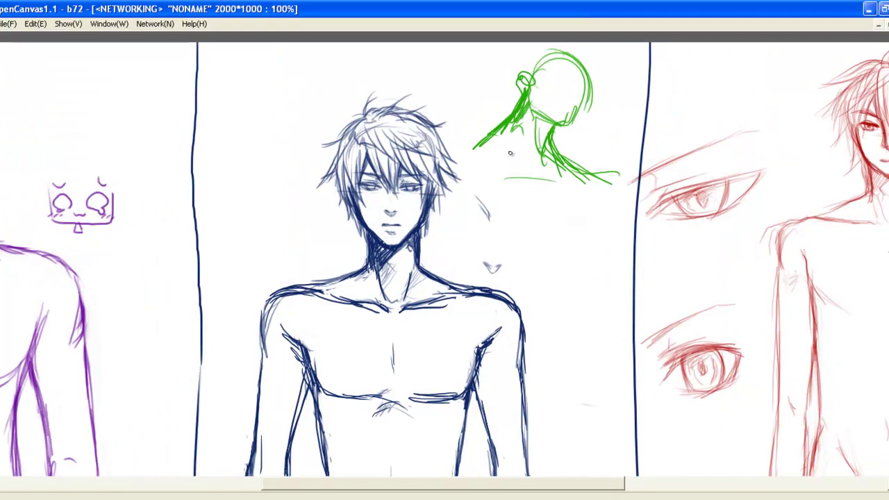
{"action": "left_click_drag", "start_coordinate": [539, 175], "coordinate": [415, 149]}
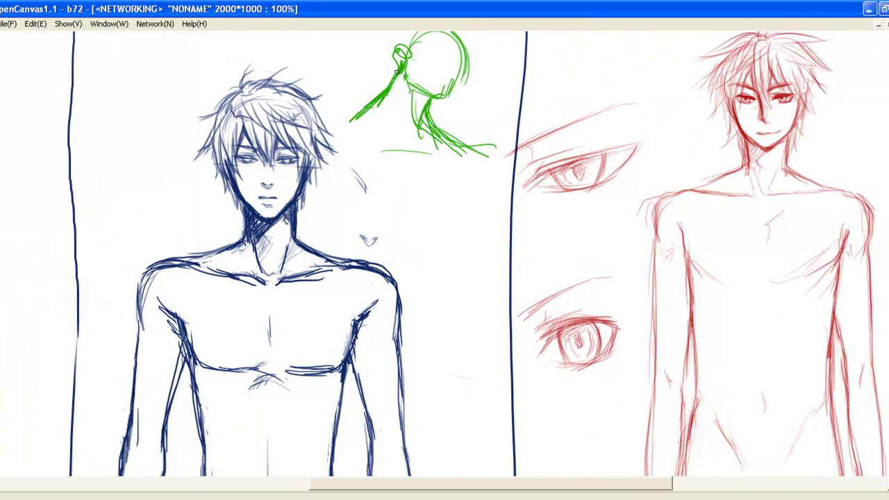
{"action": "left_click_drag", "start_coordinate": [384, 77], "coordinate": [368, 104]}
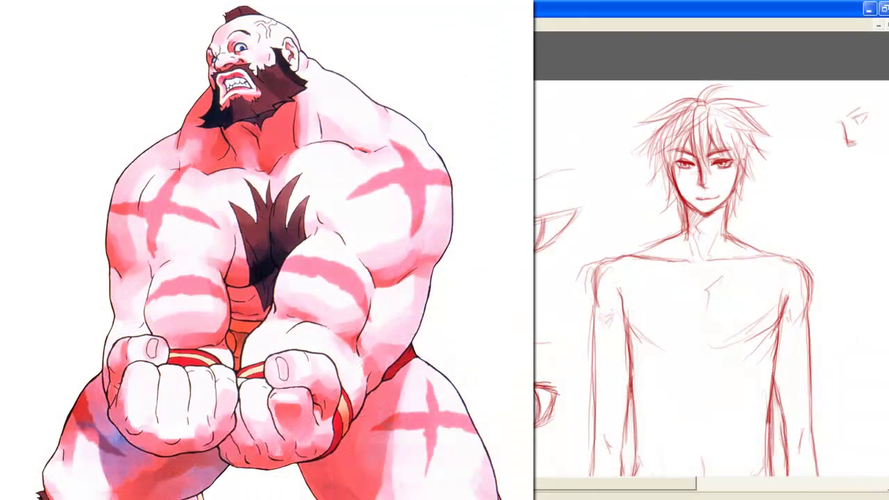
- Draw a large green profile head whose neck line sweeps across the red figure into body contours, and clear it
{"action": "left_click_drag", "start_coordinate": [831, 125], "coordinate": [857, 154]}
{"action": "left_click_drag", "start_coordinate": [880, 131], "coordinate": [864, 157]}
{"action": "left_click_drag", "start_coordinate": [865, 152], "coordinate": [878, 162]}
{"action": "left_click_drag", "start_coordinate": [881, 130], "coordinate": [792, 154]}
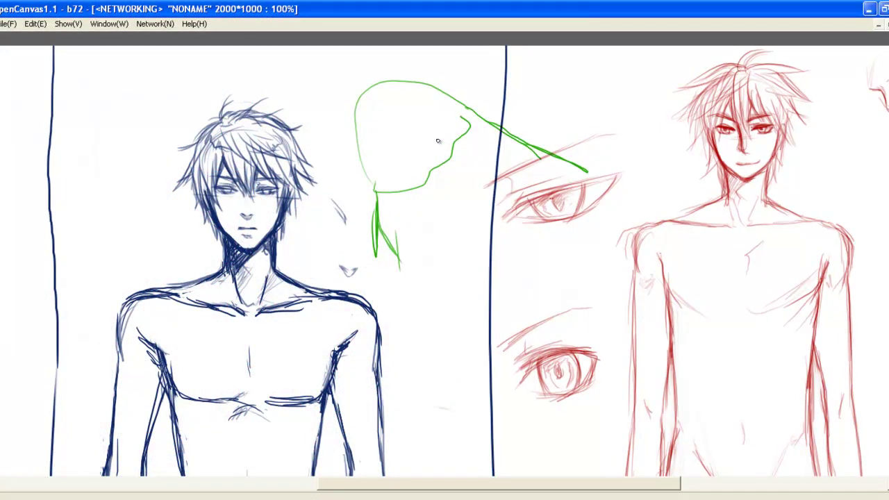
{"action": "mouse_move", "coordinate": [563, 157]}
{"action": "left_mouse_down"}
{"action": "mouse_move", "coordinate": [773, 227]}
{"action": "mouse_move", "coordinate": [829, 338]}
{"action": "left_mouse_up"}
{"action": "left_click_drag", "start_coordinate": [613, 380], "coordinate": [700, 407]}
{"action": "left_click_drag", "start_coordinate": [700, 407], "coordinate": [707, 417]}
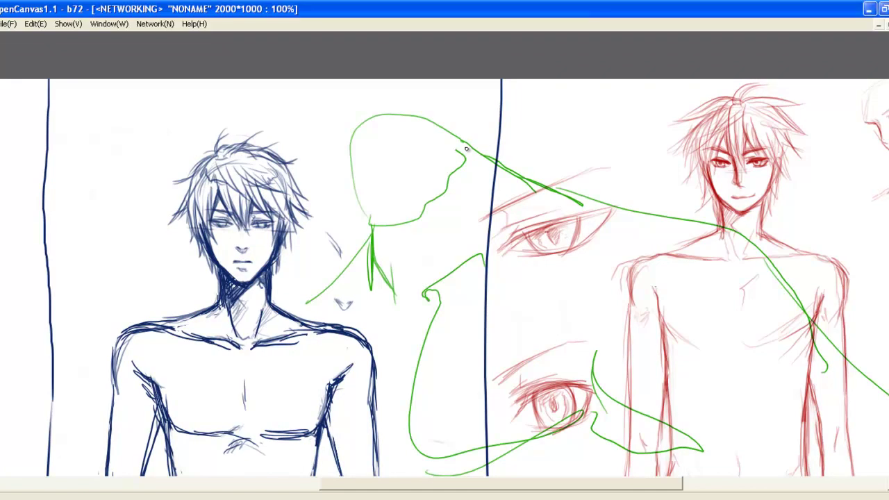
{"action": "mouse_move", "coordinate": [314, 255]}
{"action": "left_mouse_down"}
{"action": "mouse_move", "coordinate": [323, 248]}
{"action": "mouse_move", "coordinate": [678, 272]}
{"action": "left_mouse_up"}
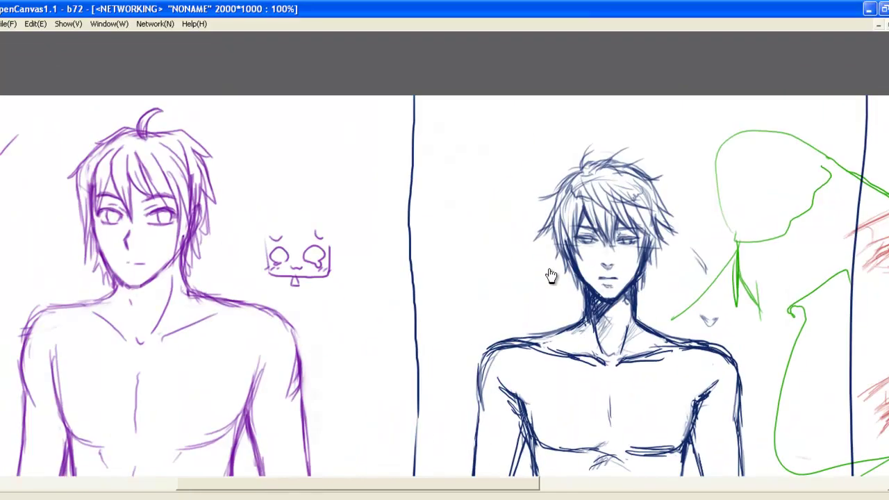
{"action": "key", "text": "Delete"}
- Try a green oval around the purple figure's head and undo it
{"action": "left_click_drag", "start_coordinate": [505, 320], "coordinate": [569, 277]}
{"action": "left_click_drag", "start_coordinate": [329, 177], "coordinate": [362, 193]}
{"action": "mouse_move", "coordinate": [277, 116]}
{"action": "left_mouse_down"}
{"action": "mouse_move", "coordinate": [238, 254]}
{"action": "mouse_move", "coordinate": [270, 124]}
{"action": "mouse_move", "coordinate": [241, 128]}
{"action": "left_mouse_up"}
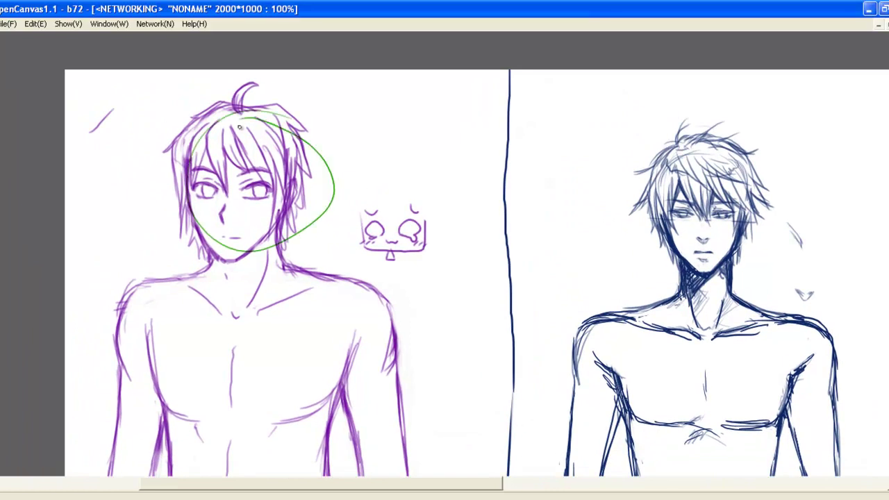
{"action": "key", "text": "ctrl+z"}
- Mark both sides of the purple figure's neck with short, nearly vertical green strokes running down into the shoulders
{"action": "left_click_drag", "start_coordinate": [210, 250], "coordinate": [213, 283]}
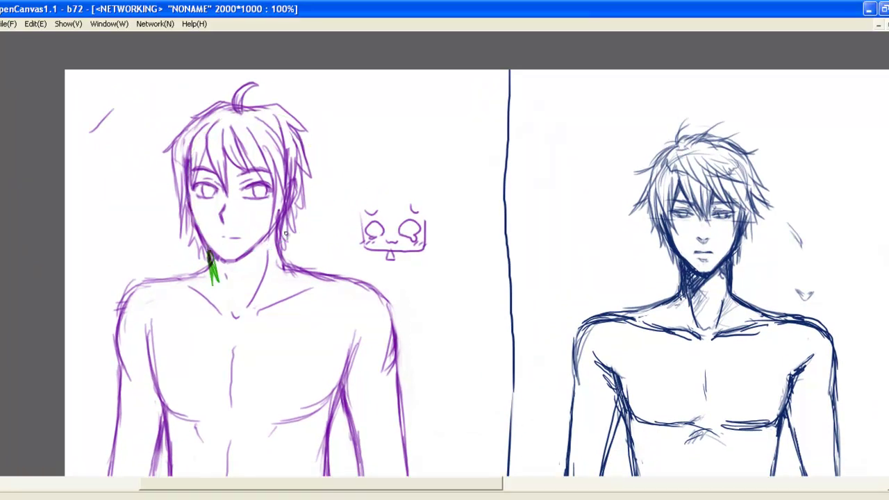
{"action": "left_click_drag", "start_coordinate": [315, 243], "coordinate": [171, 221]}
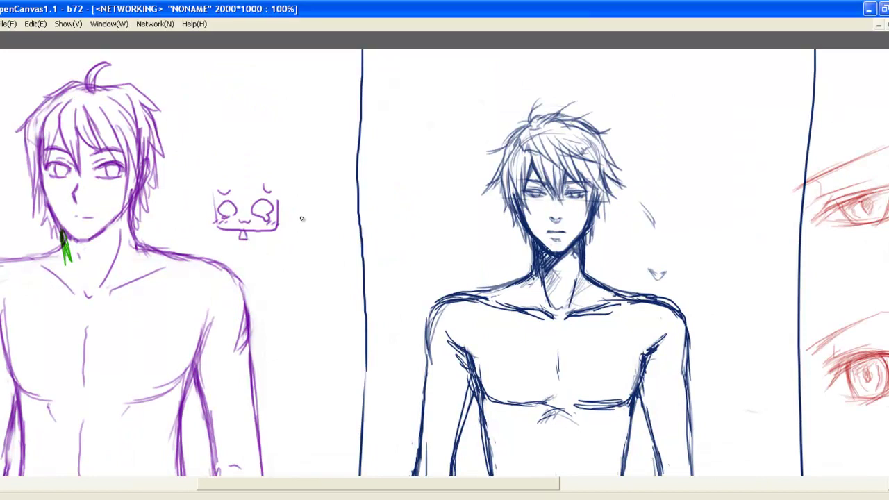
{"action": "left_click_drag", "start_coordinate": [357, 325], "coordinate": [161, 264]}
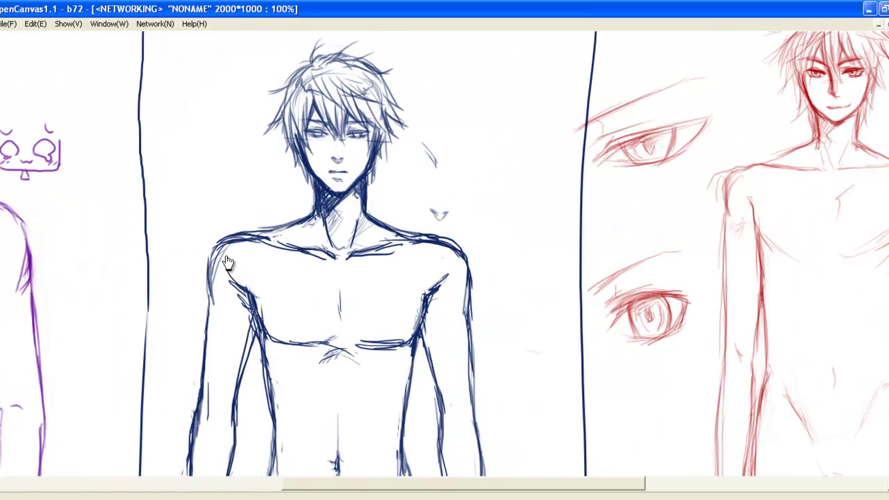
{"action": "left_click_drag", "start_coordinate": [228, 263], "coordinate": [606, 310]}
{"action": "mouse_move", "coordinate": [218, 227]}
{"action": "left_mouse_down"}
{"action": "mouse_move", "coordinate": [214, 276]}
{"action": "mouse_move", "coordinate": [212, 267]}
{"action": "left_mouse_up"}
{"action": "left_click_drag", "start_coordinate": [296, 222], "coordinate": [307, 252]}
{"action": "left_click_drag", "start_coordinate": [223, 236], "coordinate": [216, 272]}
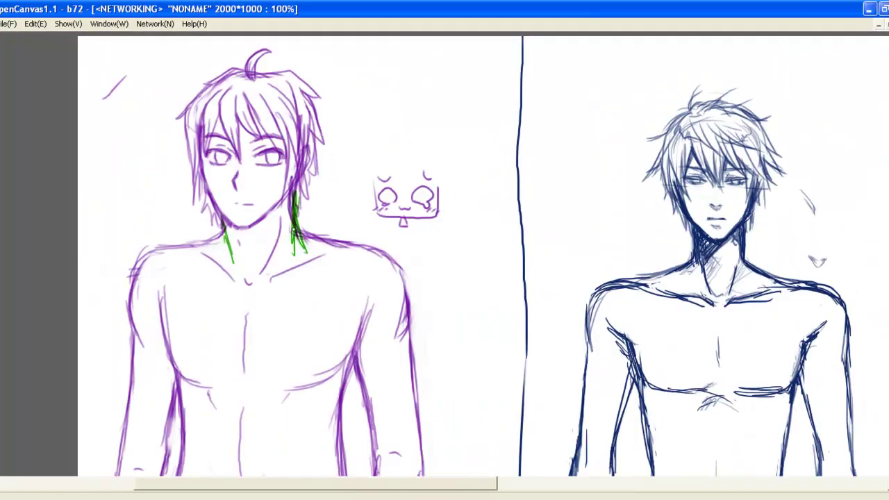
{"action": "left_click_drag", "start_coordinate": [219, 214], "coordinate": [225, 262]}
- Mark the purple collarbone with a green line, circle the blue figure's collarbones with an oval, and clear the green marks
{"action": "left_click_drag", "start_coordinate": [882, 433], "coordinate": [397, 355]}
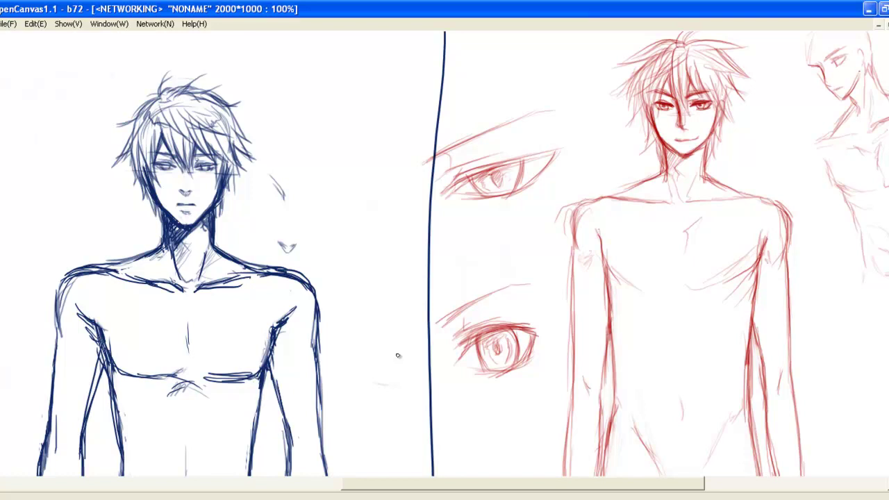
{"action": "key", "text": "ctrl+minus"}
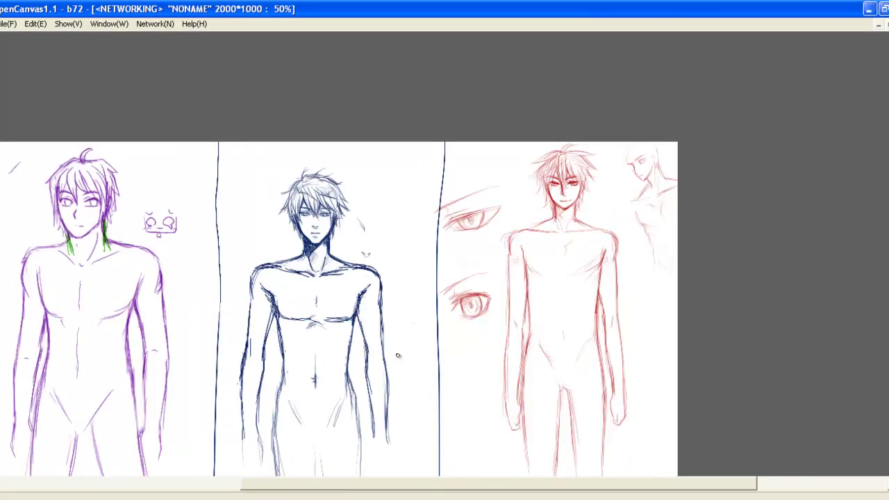
{"action": "left_click_drag", "start_coordinate": [398, 356], "coordinate": [595, 341]}
{"action": "left_click_drag", "start_coordinate": [256, 242], "coordinate": [290, 252]}
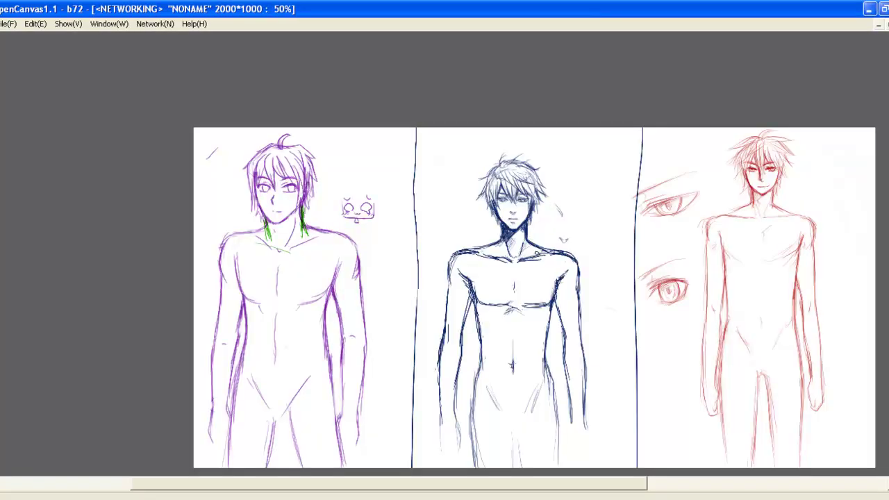
{"action": "left_click_drag", "start_coordinate": [534, 252], "coordinate": [501, 243]}
{"action": "key", "text": "ctrl+plus"}
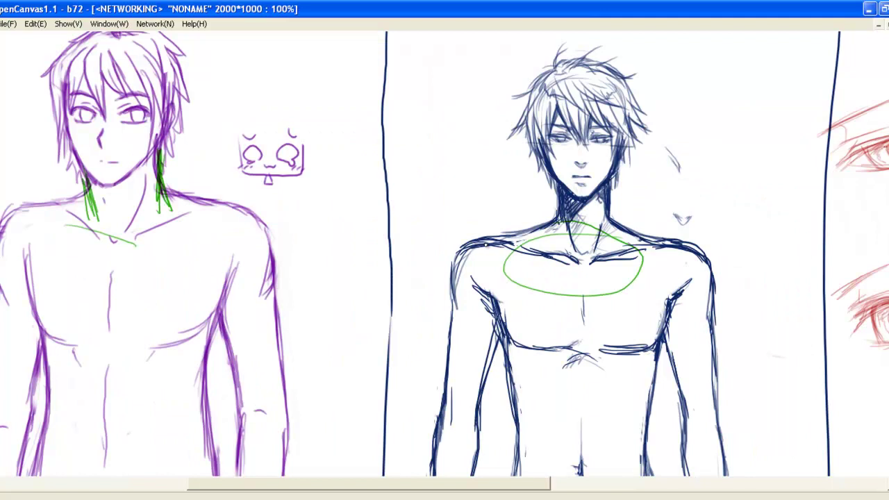
{"action": "left_click_drag", "start_coordinate": [615, 335], "coordinate": [415, 359]}
{"action": "left_click_drag", "start_coordinate": [504, 336], "coordinate": [368, 311]}
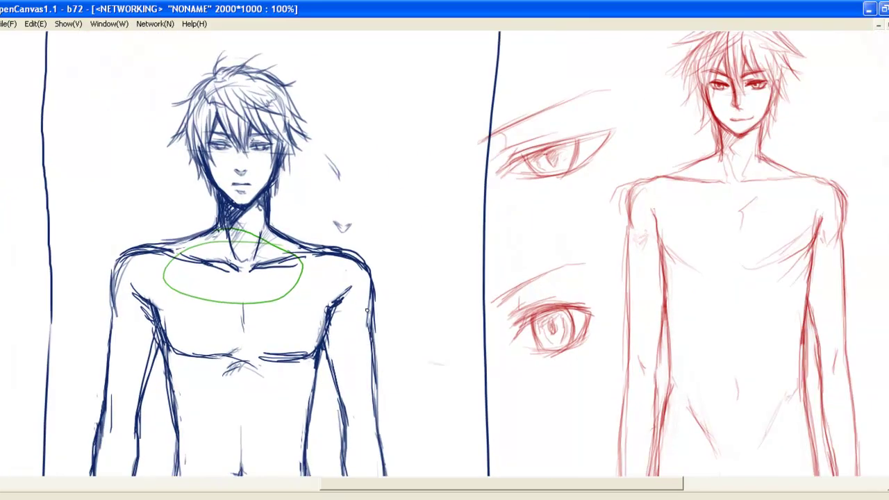
{"action": "key", "text": "minus"}
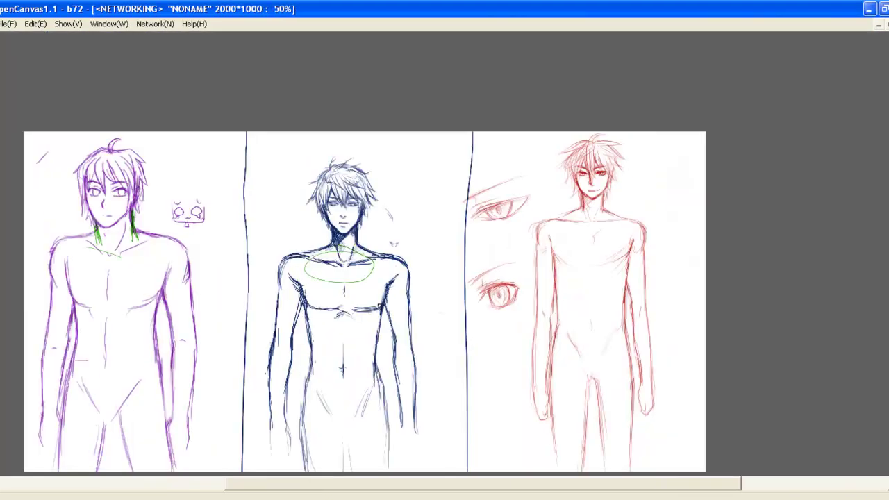
{"action": "key", "text": "plus"}
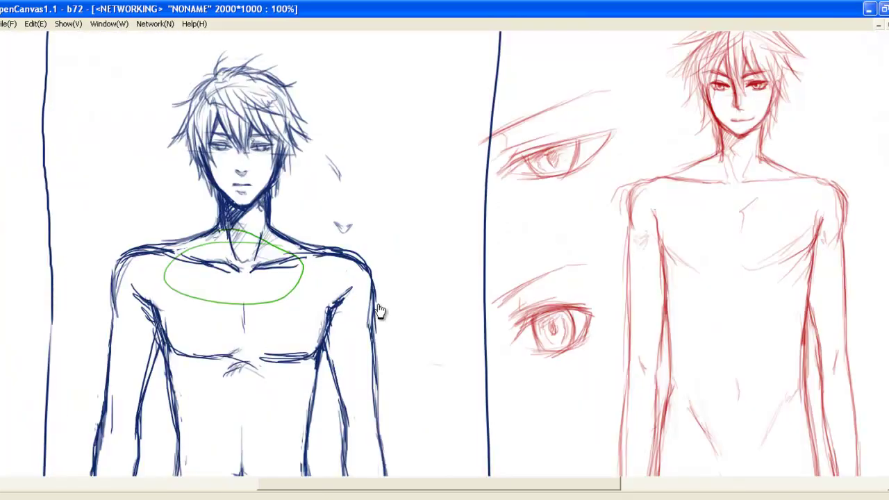
{"action": "mouse_move", "coordinate": [534, 386]}
{"action": "left_mouse_down"}
{"action": "mouse_move", "coordinate": [526, 381]}
{"action": "mouse_move", "coordinate": [549, 296]}
{"action": "mouse_move", "coordinate": [611, 376]}
{"action": "left_mouse_up"}
{"action": "key", "text": "ctrl+z"}
- Sketch a small green bust beside the blue figure with a round head, neck, sloping shoulders, collarbones and upper chest sides
{"action": "mouse_move", "coordinate": [513, 141]}
{"action": "left_mouse_down"}
{"action": "mouse_move", "coordinate": [518, 170]}
{"action": "mouse_move", "coordinate": [500, 186]}
{"action": "mouse_move", "coordinate": [516, 188]}
{"action": "mouse_move", "coordinate": [497, 178]}
{"action": "left_mouse_up"}
{"action": "mouse_move", "coordinate": [511, 162]}
{"action": "left_mouse_down"}
{"action": "mouse_move", "coordinate": [513, 181]}
{"action": "mouse_move", "coordinate": [493, 177]}
{"action": "left_mouse_up"}
{"action": "mouse_move", "coordinate": [512, 168]}
{"action": "left_mouse_down"}
{"action": "mouse_move", "coordinate": [507, 184]}
{"action": "mouse_move", "coordinate": [484, 190]}
{"action": "left_mouse_up"}
{"action": "mouse_move", "coordinate": [517, 187]}
{"action": "left_mouse_down"}
{"action": "mouse_move", "coordinate": [541, 195]}
{"action": "mouse_move", "coordinate": [476, 194]}
{"action": "mouse_move", "coordinate": [552, 203]}
{"action": "mouse_move", "coordinate": [469, 203]}
{"action": "mouse_move", "coordinate": [543, 203]}
{"action": "left_mouse_up"}
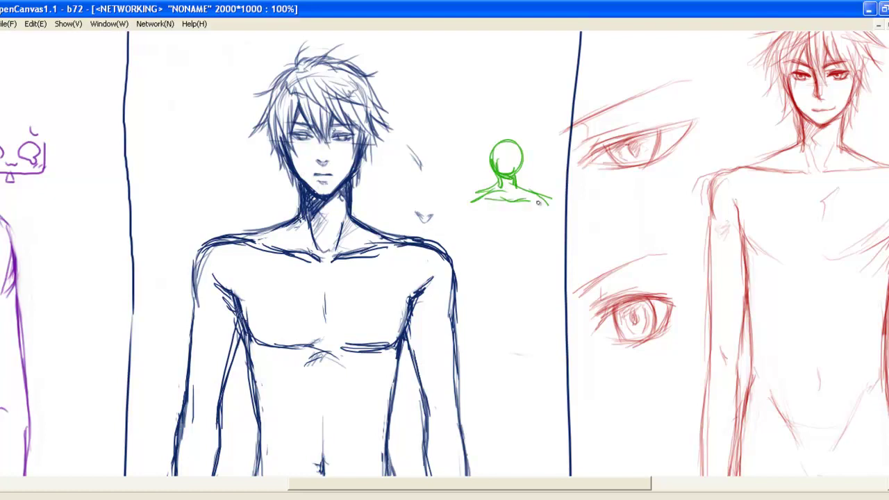
{"action": "mouse_move", "coordinate": [485, 201]}
{"action": "left_mouse_down"}
{"action": "mouse_move", "coordinate": [482, 223]}
{"action": "mouse_move", "coordinate": [541, 234]}
{"action": "left_mouse_up"}
- Draw a green arrow pointing at the side of the red figure's torso
{"action": "left_click_drag", "start_coordinate": [541, 279], "coordinate": [452, 211]}
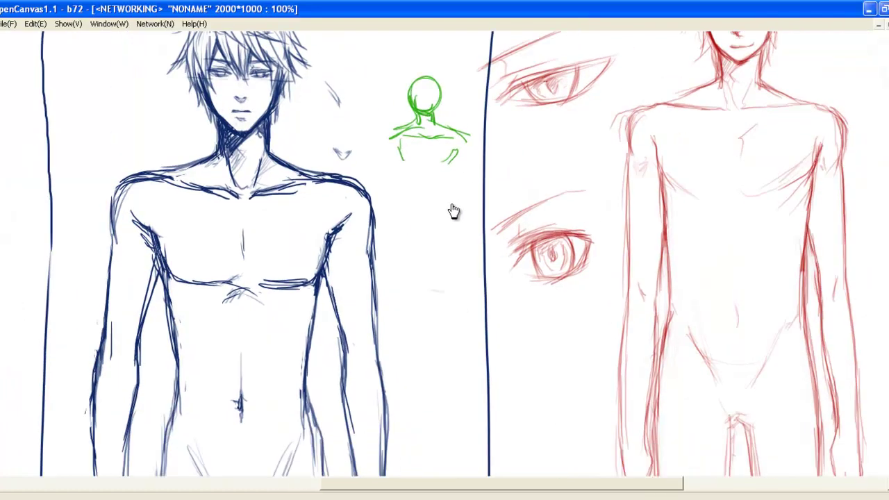
{"action": "left_click_drag", "start_coordinate": [441, 242], "coordinate": [686, 236]}
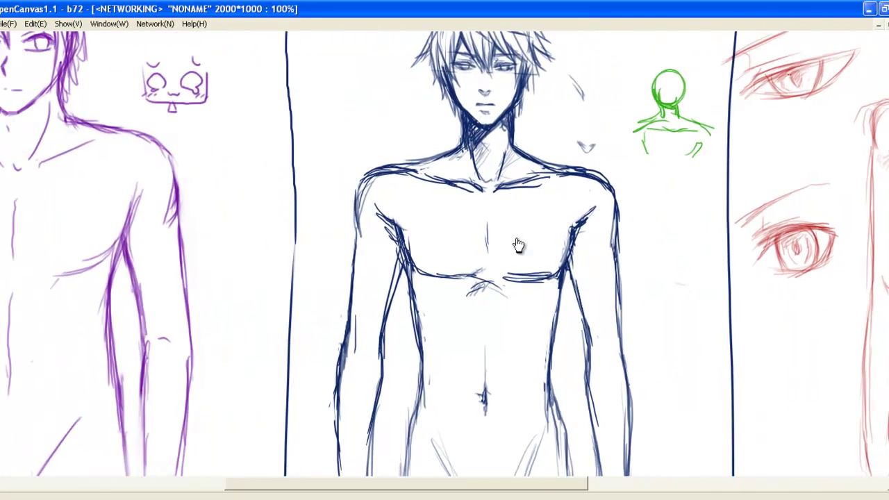
{"action": "left_click_drag", "start_coordinate": [520, 246], "coordinate": [632, 279]}
{"action": "left_click_drag", "start_coordinate": [490, 273], "coordinate": [257, 222]}
{"action": "left_click_drag", "start_coordinate": [618, 279], "coordinate": [406, 283]}
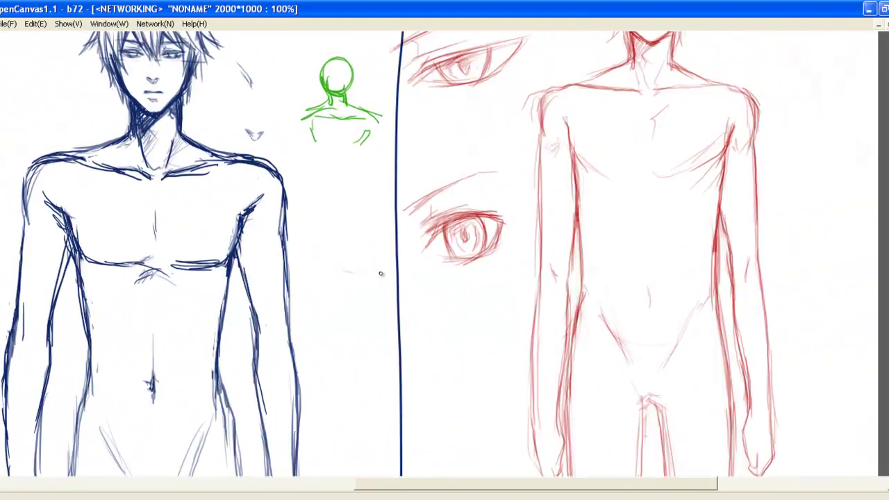
{"action": "left_click_drag", "start_coordinate": [486, 186], "coordinate": [577, 216]}
{"action": "left_click_drag", "start_coordinate": [540, 184], "coordinate": [593, 226]}
{"action": "left_click_drag", "start_coordinate": [593, 226], "coordinate": [564, 243]}
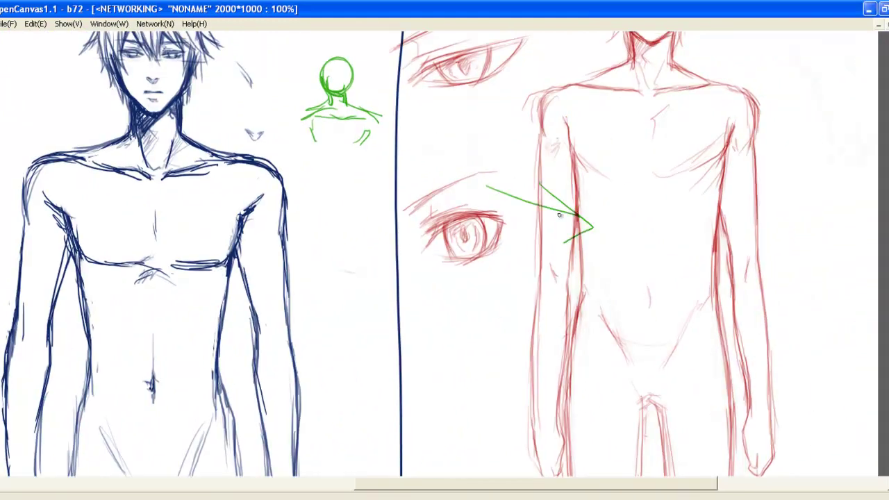
{"action": "left_click_drag", "start_coordinate": [525, 199], "coordinate": [539, 264]}
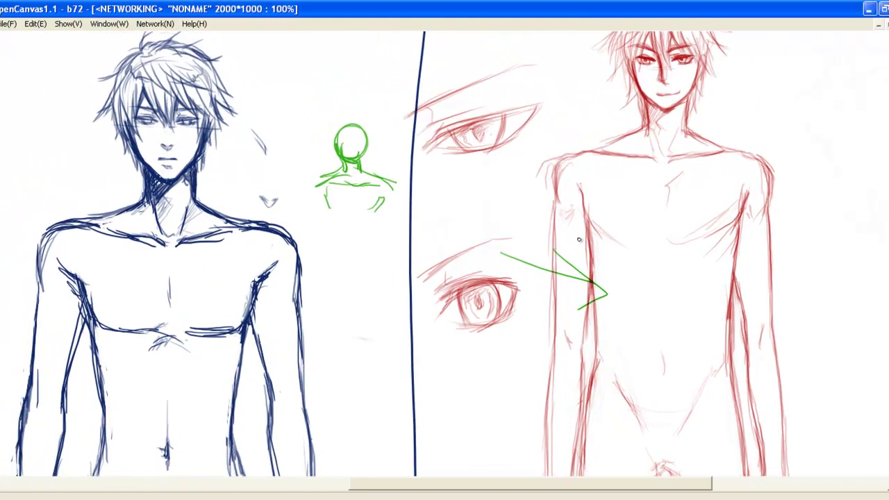
- Try a stroke from the armpit down the side of the blue figure's torso and undo it
{"action": "left_click_drag", "start_coordinate": [419, 296], "coordinate": [580, 239]}
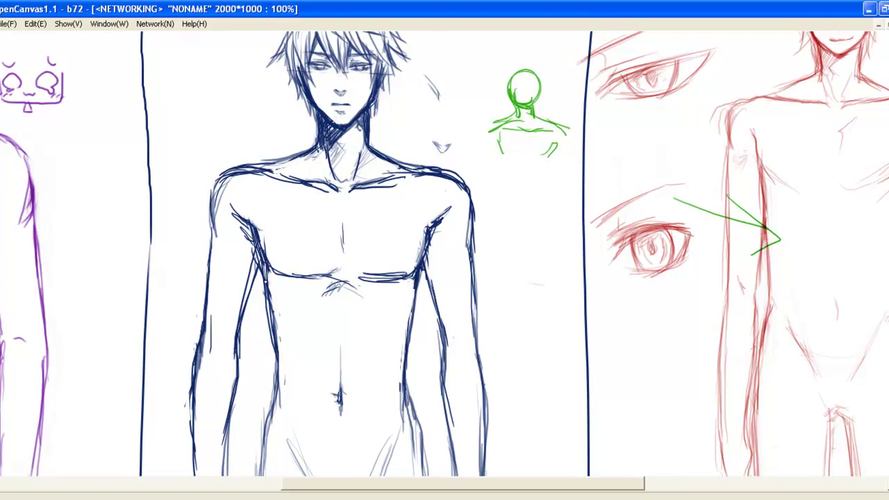
{"action": "left_click_drag", "start_coordinate": [330, 329], "coordinate": [347, 273]}
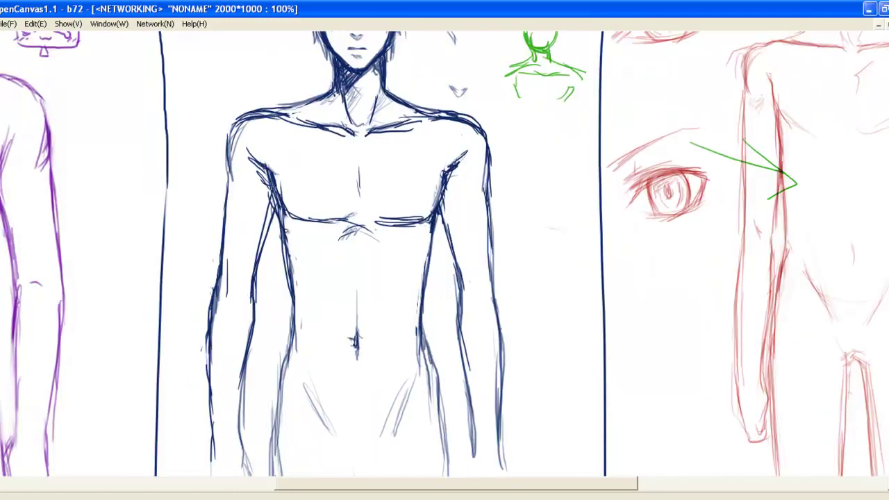
{"action": "left_click_drag", "start_coordinate": [279, 191], "coordinate": [283, 361]}
{"action": "key", "text": "ctrl+z"}
{"action": "key", "text": "ctrl+minus"}
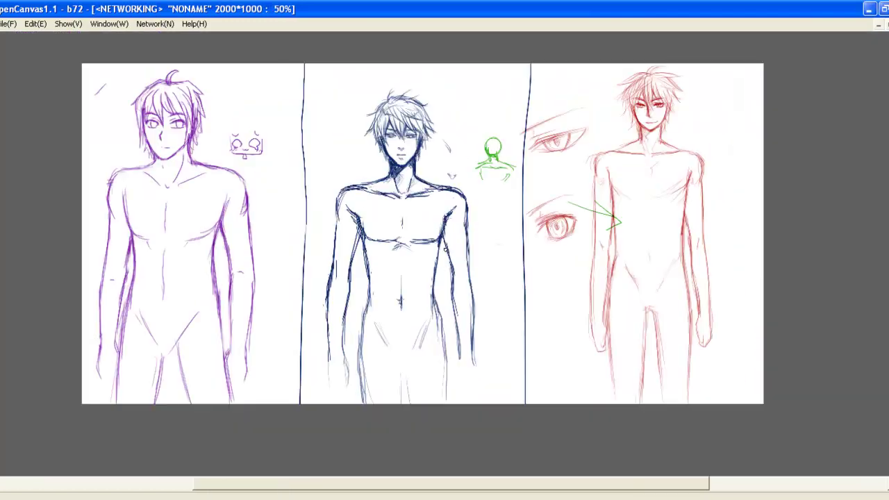
- Draw green curves down both sides of the purple figure's torso, waist and hips, redoing the first stroke
{"action": "left_click_drag", "start_coordinate": [234, 257], "coordinate": [298, 296]}
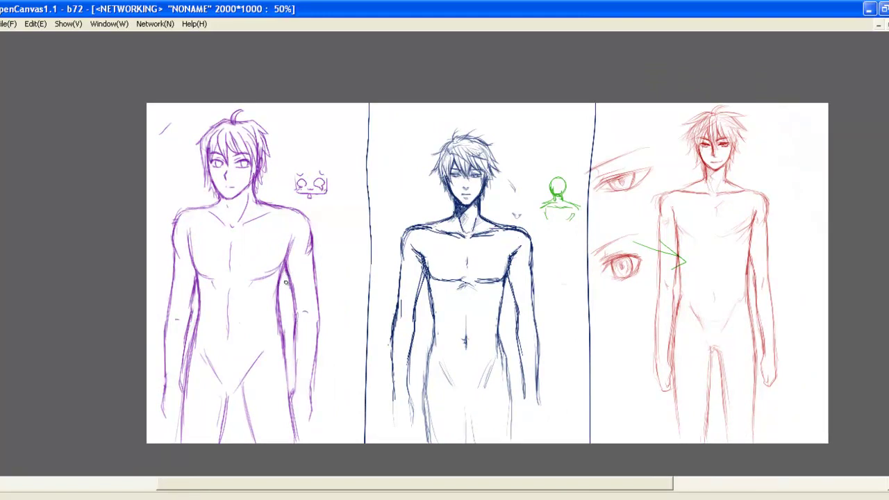
{"action": "mouse_move", "coordinate": [291, 265]}
{"action": "left_mouse_down"}
{"action": "mouse_move", "coordinate": [266, 335]}
{"action": "mouse_move", "coordinate": [291, 264]}
{"action": "mouse_move", "coordinate": [270, 361]}
{"action": "mouse_move", "coordinate": [280, 383]}
{"action": "left_mouse_up"}
{"action": "key", "text": "ctrl+z"}
{"action": "left_click_drag", "start_coordinate": [189, 258], "coordinate": [170, 389]}
{"action": "mouse_move", "coordinate": [286, 277]}
{"action": "left_mouse_down"}
{"action": "mouse_move", "coordinate": [279, 354]}
{"action": "mouse_move", "coordinate": [317, 440]}
{"action": "left_mouse_up"}
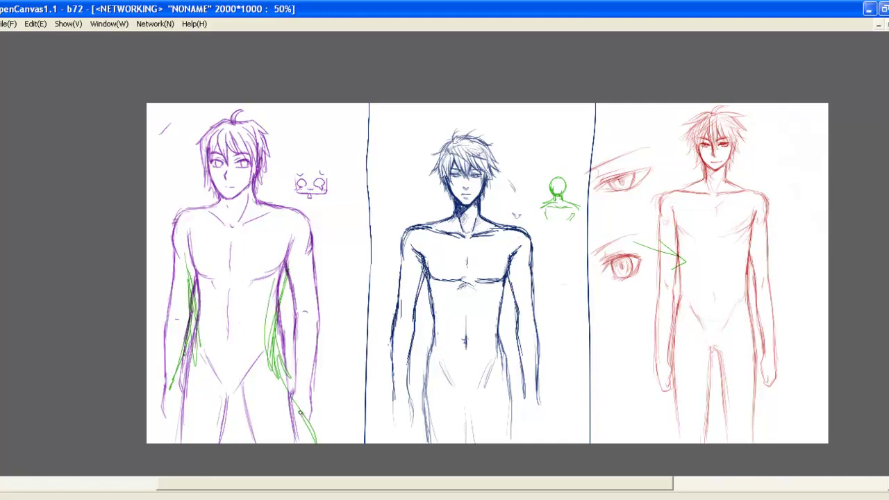
{"action": "left_click_drag", "start_coordinate": [277, 363], "coordinate": [281, 442]}
{"action": "left_click_drag", "start_coordinate": [196, 347], "coordinate": [178, 439]}
{"action": "left_click_drag", "start_coordinate": [175, 392], "coordinate": [171, 442]}
- Undo all the green torso and hip strokes on the purple figure
{"action": "key", "text": "ctrl+z"}
{"action": "key", "text": "ctrl+z"}
{"action": "key", "text": "ctrl+z"}
{"action": "key", "text": "ctrl+z"}
{"action": "key", "text": "ctrl+z"}
{"action": "key", "text": "ctrl+z"}
{"action": "key", "text": "ctrl+z"}
{"action": "key", "text": "ctrl+z"}
{"action": "key", "text": "ctrl+z"}
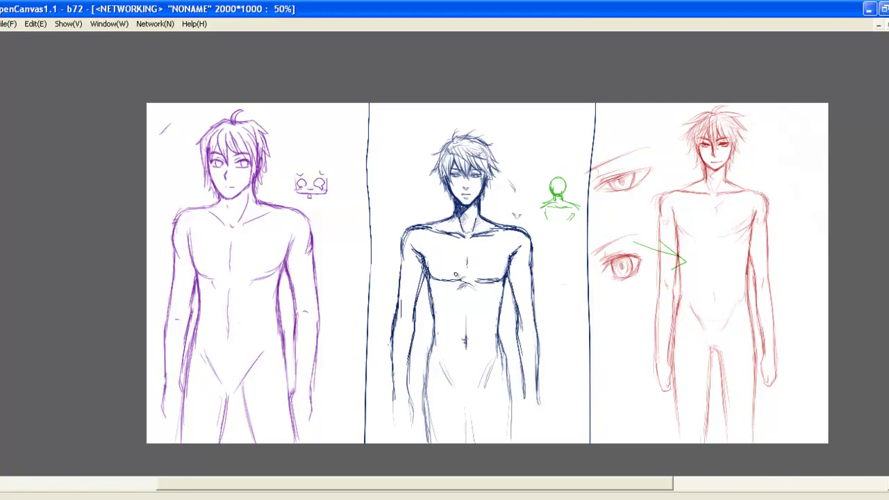
{"action": "left_click_drag", "start_coordinate": [540, 387], "coordinate": [543, 420]}
{"action": "scroll", "coordinate": [456, 274], "scroll_direction": "up", "scroll_amount": 1}
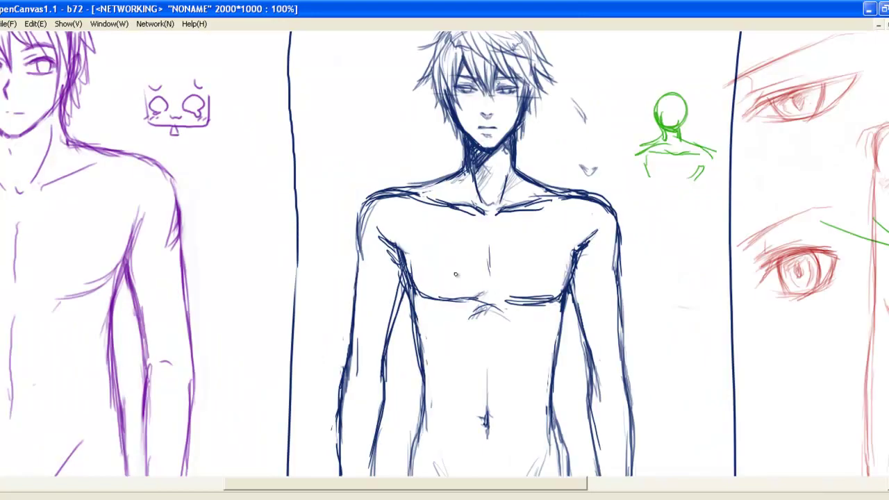
- Draw both sides of the torso and a rounded shoulder on the small green guide figure beside the blue figure
{"action": "mouse_move", "coordinate": [531, 325]}
{"action": "left_mouse_down"}
{"action": "mouse_move", "coordinate": [423, 317]}
{"action": "mouse_move", "coordinate": [349, 278]}
{"action": "left_mouse_up"}
{"action": "left_click_drag", "start_coordinate": [451, 151], "coordinate": [486, 222]}
{"action": "left_click_drag", "start_coordinate": [534, 171], "coordinate": [522, 229]}
{"action": "left_click_drag", "start_coordinate": [481, 183], "coordinate": [471, 236]}
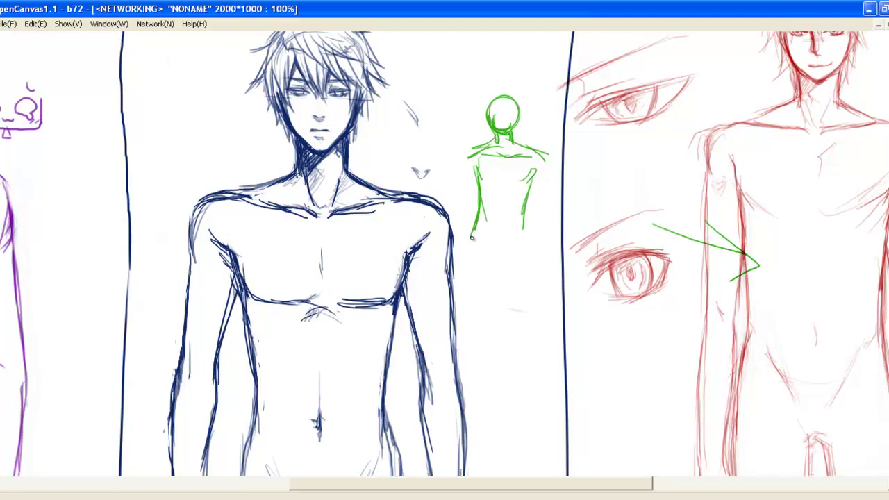
{"action": "mouse_move", "coordinate": [532, 182]}
{"action": "left_mouse_down"}
{"action": "mouse_move", "coordinate": [517, 235]}
{"action": "mouse_move", "coordinate": [538, 156]}
{"action": "mouse_move", "coordinate": [546, 174]}
{"action": "mouse_move", "coordinate": [529, 150]}
{"action": "mouse_move", "coordinate": [545, 178]}
{"action": "left_mouse_up"}
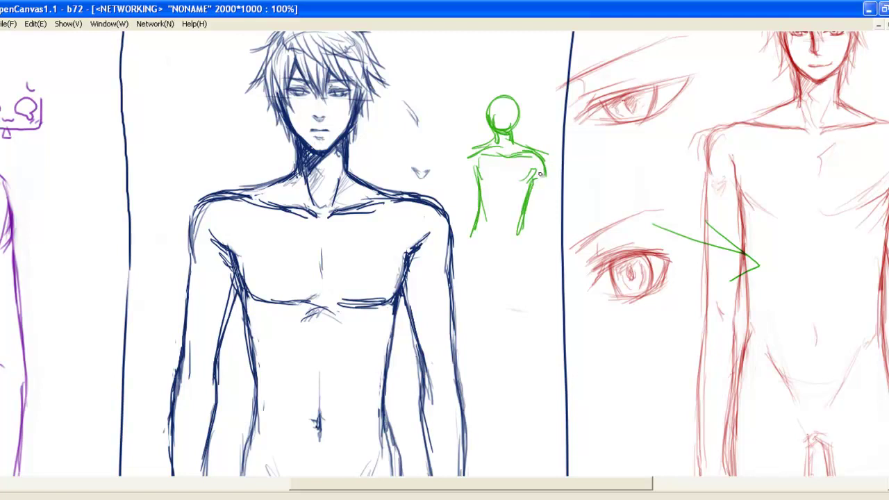
- Add both arms and a curved chest line to the small green guide figure
{"action": "mouse_move", "coordinate": [470, 148]}
{"action": "left_mouse_down"}
{"action": "mouse_move", "coordinate": [457, 177]}
{"action": "mouse_move", "coordinate": [465, 194]}
{"action": "mouse_move", "coordinate": [454, 202]}
{"action": "left_mouse_up"}
{"action": "left_click_drag", "start_coordinate": [461, 172], "coordinate": [456, 208]}
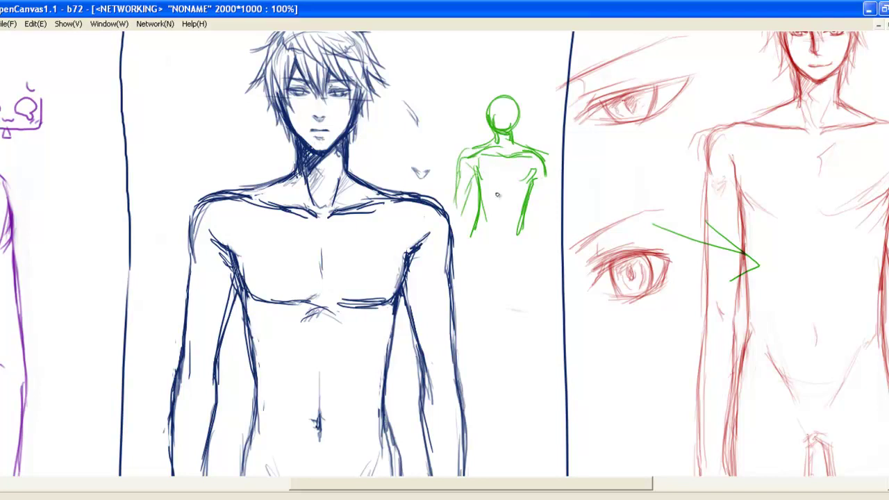
{"action": "left_click_drag", "start_coordinate": [534, 185], "coordinate": [528, 215]}
{"action": "mouse_move", "coordinate": [477, 168]}
{"action": "left_mouse_down"}
{"action": "mouse_move", "coordinate": [497, 172]}
{"action": "mouse_move", "coordinate": [542, 159]}
{"action": "left_mouse_up"}
{"action": "left_click_drag", "start_coordinate": [550, 197], "coordinate": [444, 205]}
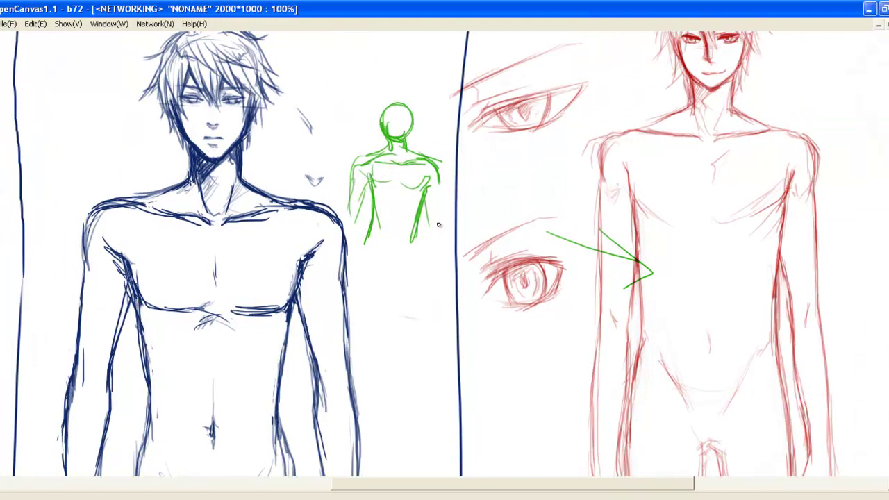
{"action": "left_click_drag", "start_coordinate": [440, 168], "coordinate": [446, 323]}
{"action": "left_click_drag", "start_coordinate": [435, 235], "coordinate": [442, 321]}
- Clear all the green guide marks, including the small figure and the arrow
{"action": "key", "text": "ctrl+minus"}
{"action": "scroll", "coordinate": [422, 292], "scroll_direction": "up", "scroll_amount": 1}
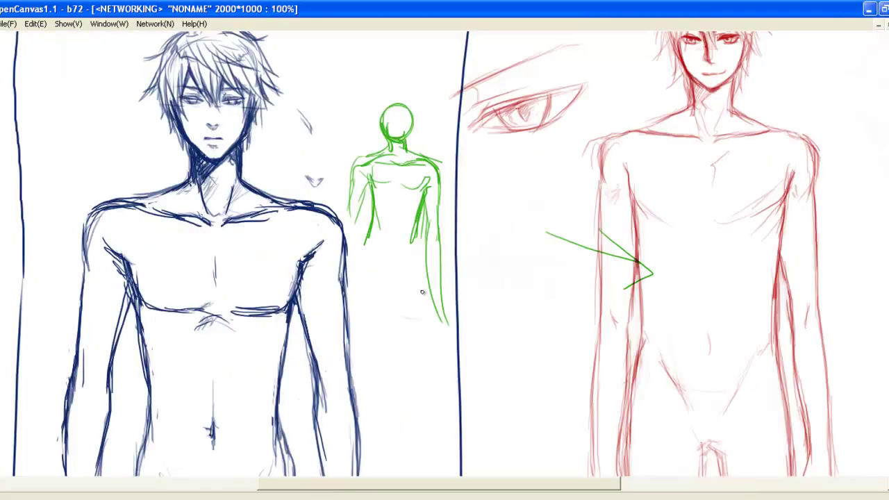
{"action": "key", "text": "Delete"}
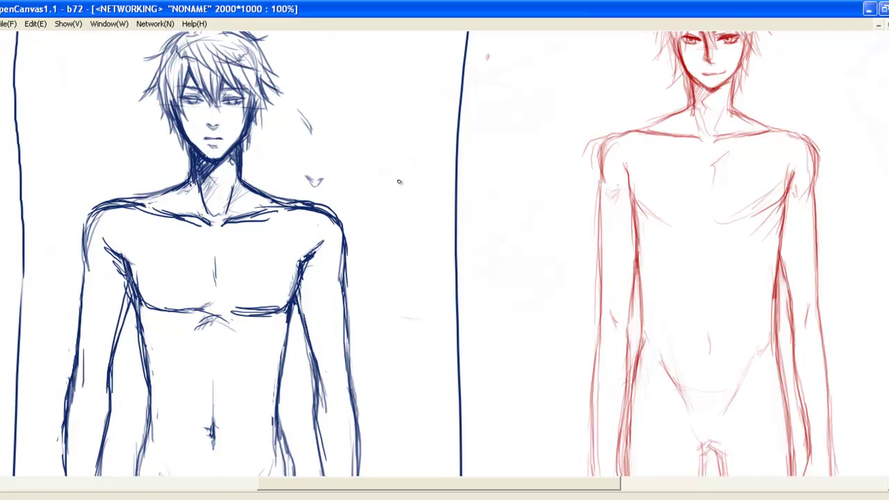
- Sketch a pair of near-vertical side lines in the blank area beside the blue figure
{"action": "left_click_drag", "start_coordinate": [386, 151], "coordinate": [396, 230]}
{"action": "left_click_drag", "start_coordinate": [429, 154], "coordinate": [419, 218]}
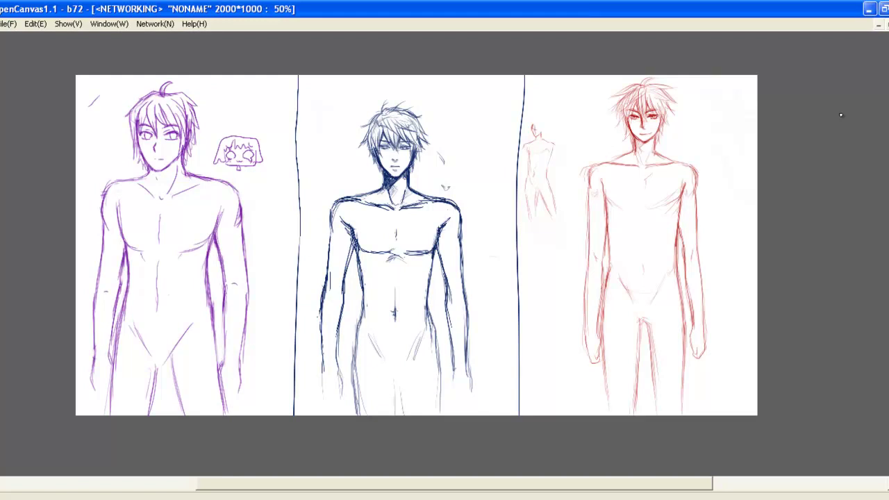
- Examine the purple, blue and red figures across the whole canvas and up close
{"action": "left_click_drag", "start_coordinate": [517, 321], "coordinate": [562, 303]}
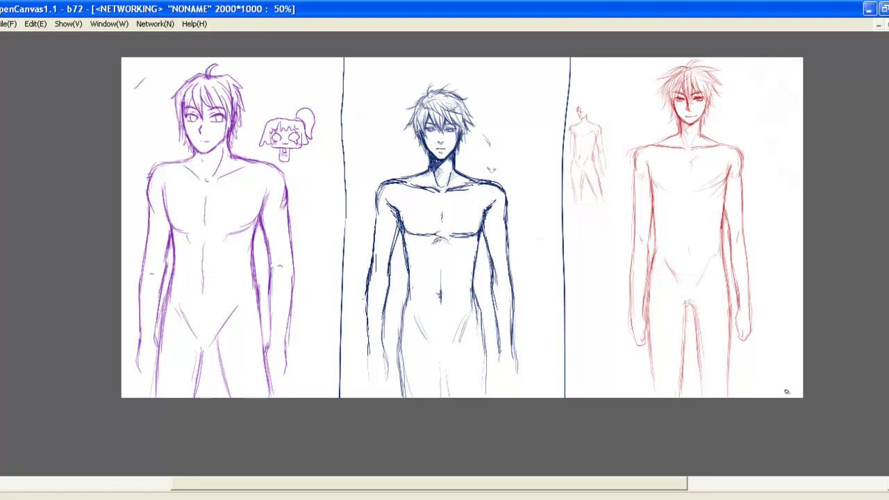
{"action": "key", "text": "space"}
{"action": "mouse_move", "coordinate": [536, 397]}
{"action": "left_mouse_down"}
{"action": "mouse_move", "coordinate": [680, 426]}
{"action": "mouse_move", "coordinate": [686, 404]}
{"action": "left_mouse_up"}
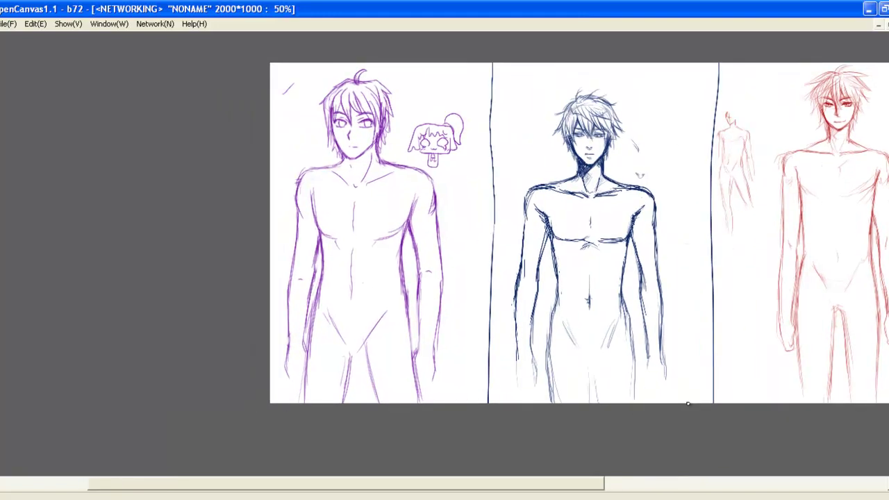
{"action": "key", "text": "ctrl+plus"}
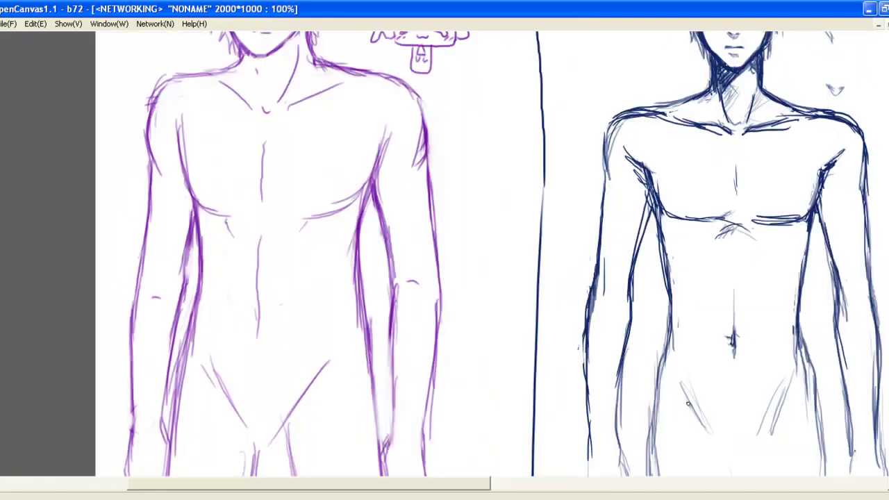
{"action": "key", "text": "ctrl+minus"}
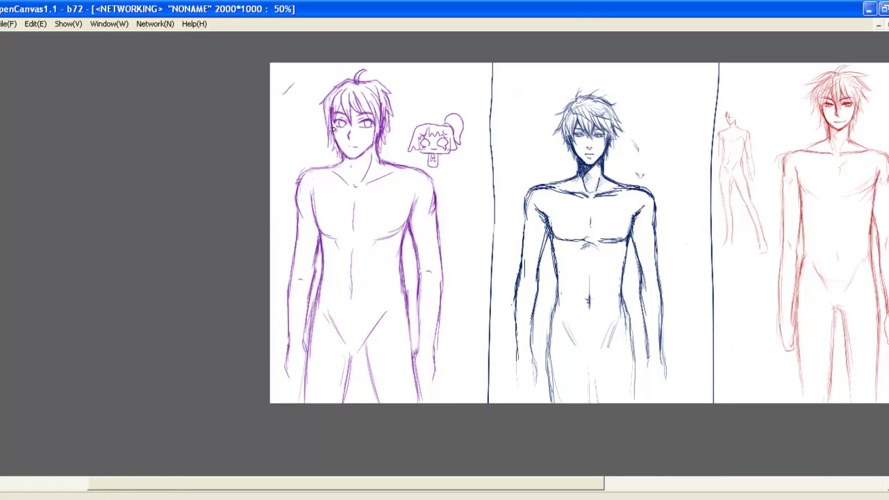
{"action": "mouse_move", "coordinate": [519, 240]}
{"action": "left_mouse_down"}
{"action": "mouse_move", "coordinate": [470, 258]}
{"action": "mouse_move", "coordinate": [257, 291]}
{"action": "left_mouse_up"}
{"action": "scroll", "coordinate": [257, 291], "scroll_direction": "up", "scroll_amount": 1}
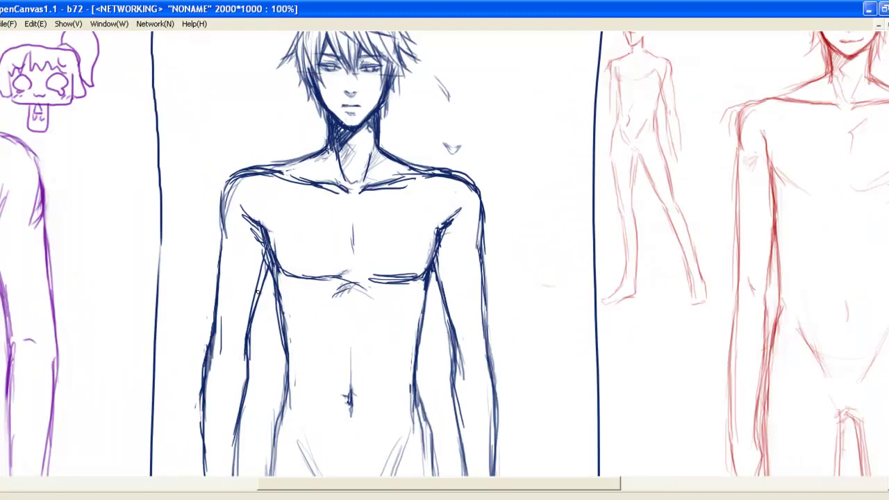
{"action": "scroll", "coordinate": [258, 292], "scroll_direction": "down", "scroll_amount": 1}
{"action": "key", "text": "ctrl+plus"}
{"action": "left_click_drag", "start_coordinate": [398, 167], "coordinate": [526, 291]}
- Undo the cheek and mouth marks on the green face beside the blue figure's head
{"action": "left_click_drag", "start_coordinate": [313, 187], "coordinate": [324, 220]}
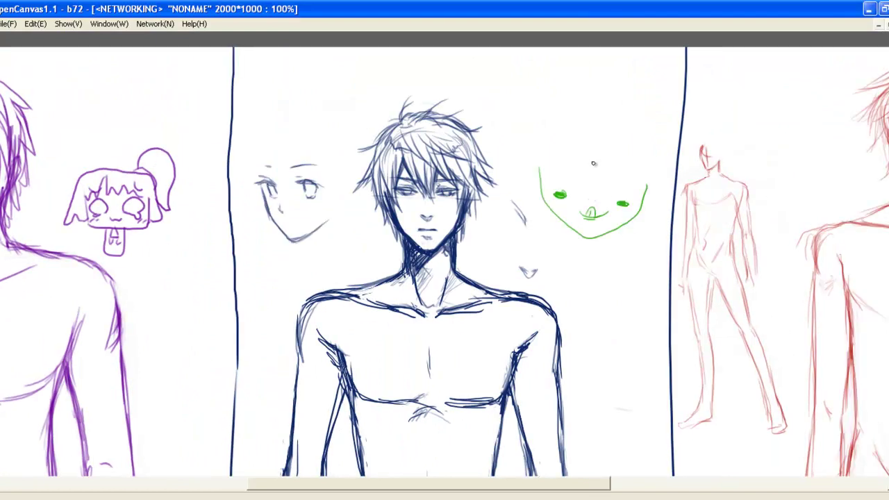
{"action": "key", "text": "ctrl+z"}
{"action": "key", "text": "ctrl+z"}
{"action": "key", "text": "ctrl+z"}
{"action": "key", "text": "ctrl+z"}
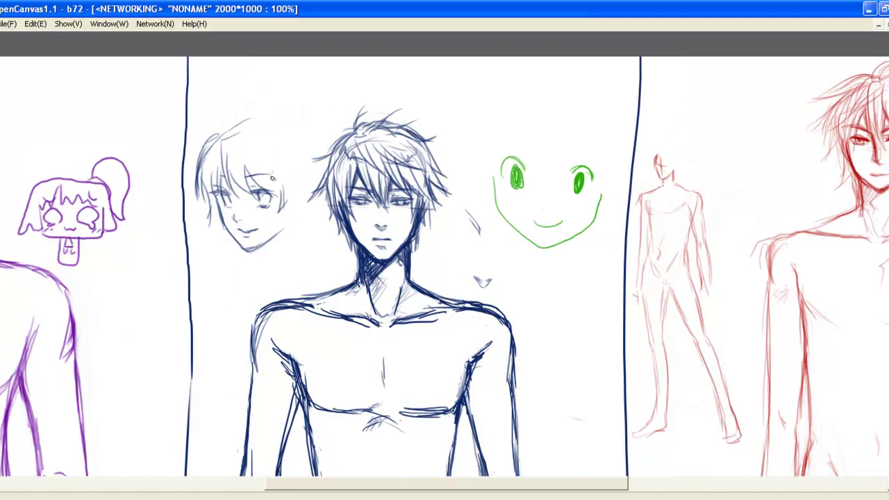
- Try a green arrow pointing at the eye of the blue face sketch and undo it
{"action": "left_click_drag", "start_coordinate": [271, 184], "coordinate": [304, 136]}
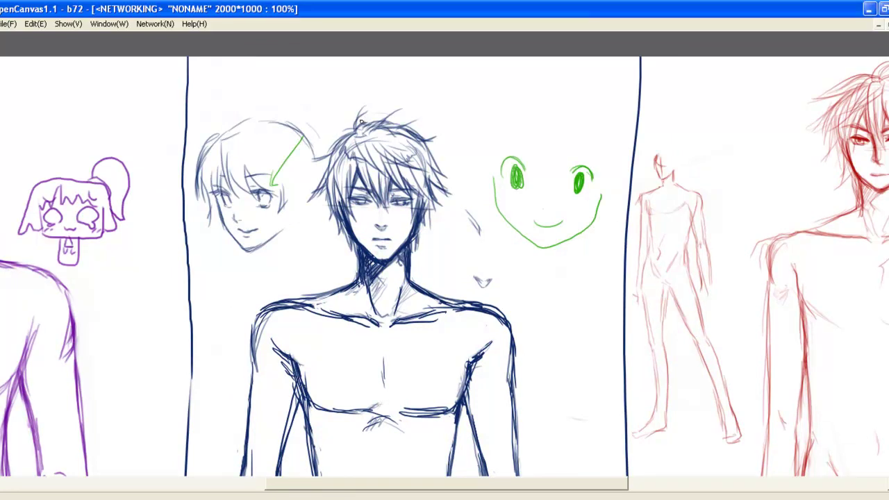
{"action": "key", "text": "ctrl+z"}
- Touch up the green face's smile and darken the pupils of both its eyes
{"action": "left_click_drag", "start_coordinate": [363, 127], "coordinate": [515, 141]}
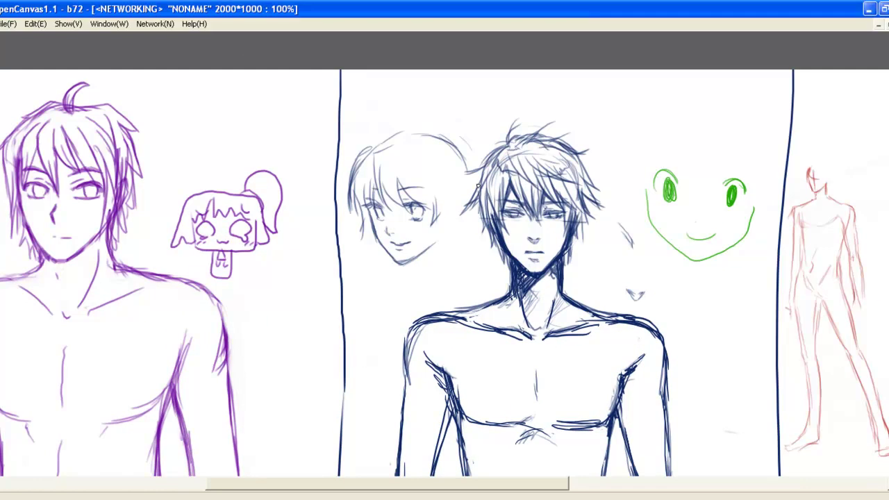
{"action": "left_click", "coordinate": [425, 229]}
{"action": "left_click_drag", "start_coordinate": [558, 230], "coordinate": [366, 202]}
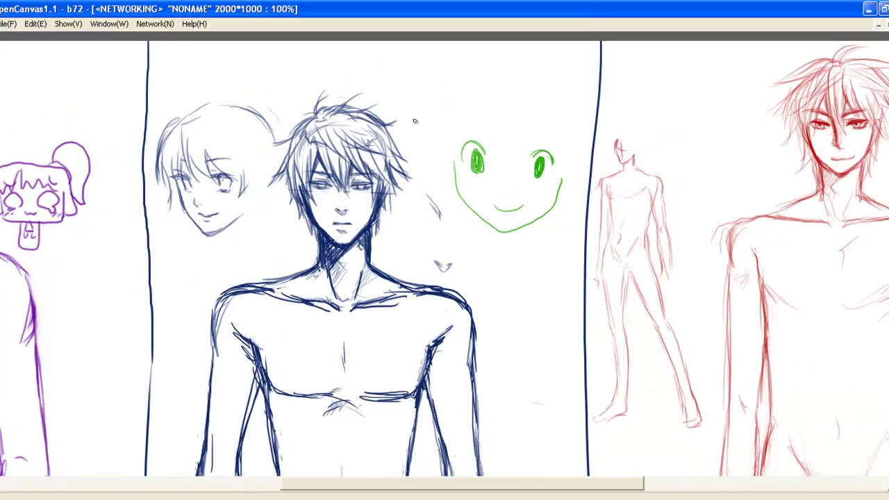
{"action": "left_click_drag", "start_coordinate": [444, 154], "coordinate": [401, 158]}
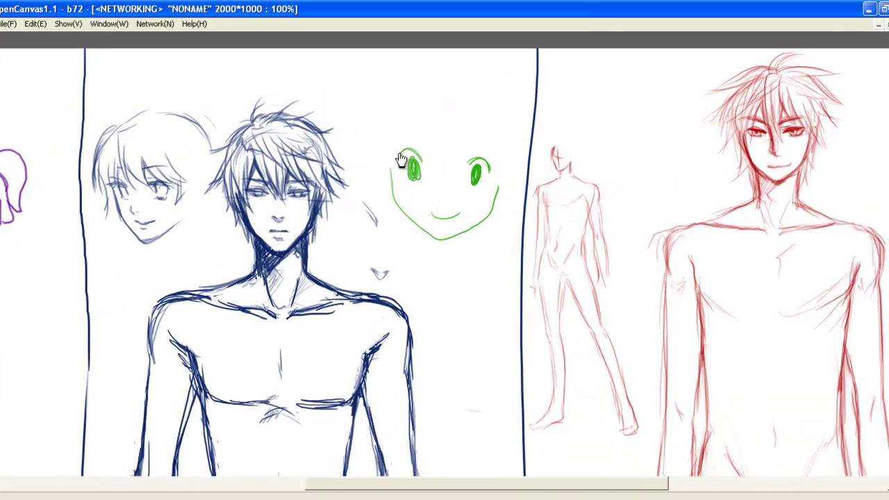
{"action": "mouse_move", "coordinate": [441, 200]}
{"action": "left_mouse_down"}
{"action": "mouse_move", "coordinate": [442, 167]}
{"action": "mouse_move", "coordinate": [442, 195]}
{"action": "mouse_move", "coordinate": [461, 199]}
{"action": "mouse_move", "coordinate": [438, 171]}
{"action": "mouse_move", "coordinate": [438, 193]}
{"action": "mouse_move", "coordinate": [459, 206]}
{"action": "left_mouse_up"}
{"action": "mouse_move", "coordinate": [477, 167]}
{"action": "left_mouse_down"}
{"action": "mouse_move", "coordinate": [474, 185]}
{"action": "mouse_move", "coordinate": [479, 172]}
{"action": "left_mouse_up"}
{"action": "mouse_move", "coordinate": [414, 159]}
{"action": "left_mouse_down"}
{"action": "mouse_move", "coordinate": [415, 180]}
{"action": "mouse_move", "coordinate": [410, 172]}
{"action": "left_mouse_up"}
{"action": "mouse_move", "coordinate": [479, 172]}
{"action": "left_mouse_down"}
{"action": "mouse_move", "coordinate": [477, 186]}
{"action": "mouse_move", "coordinate": [479, 165]}
{"action": "left_mouse_up"}
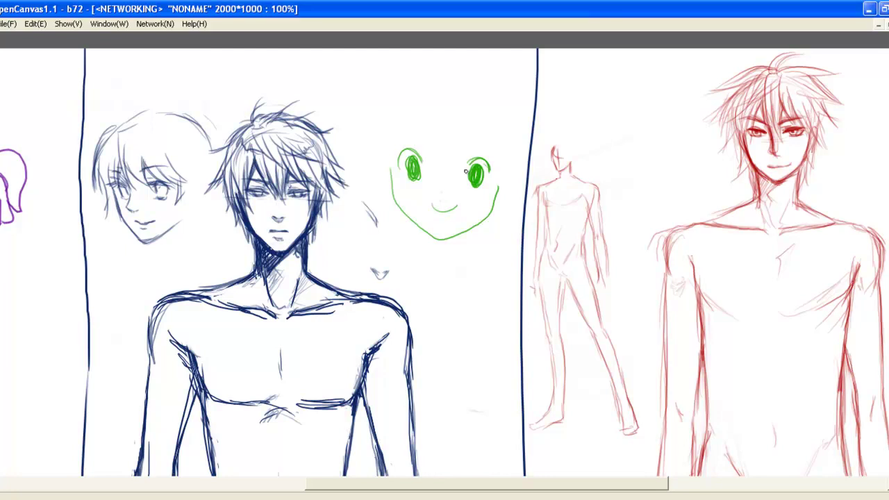
- Draw ears on both sides of the green face and short eyebrow and eyelid strokes above both eyes
{"action": "left_click_drag", "start_coordinate": [388, 161], "coordinate": [393, 186]}
{"action": "left_click_drag", "start_coordinate": [504, 170], "coordinate": [496, 205]}
{"action": "left_click_drag", "start_coordinate": [397, 141], "coordinate": [411, 139]}
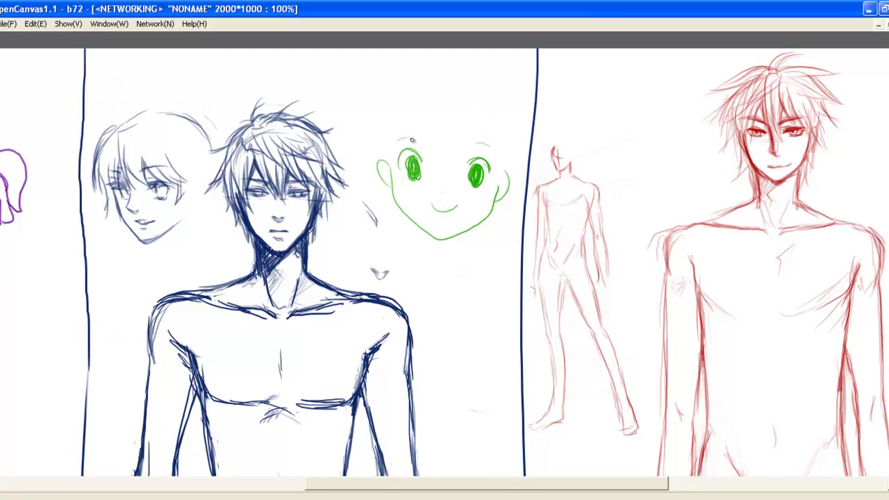
{"action": "left_click_drag", "start_coordinate": [472, 152], "coordinate": [484, 153]}
{"action": "left_click_drag", "start_coordinate": [407, 144], "coordinate": [420, 146]}
{"action": "left_click_drag", "start_coordinate": [477, 143], "coordinate": [489, 146]}
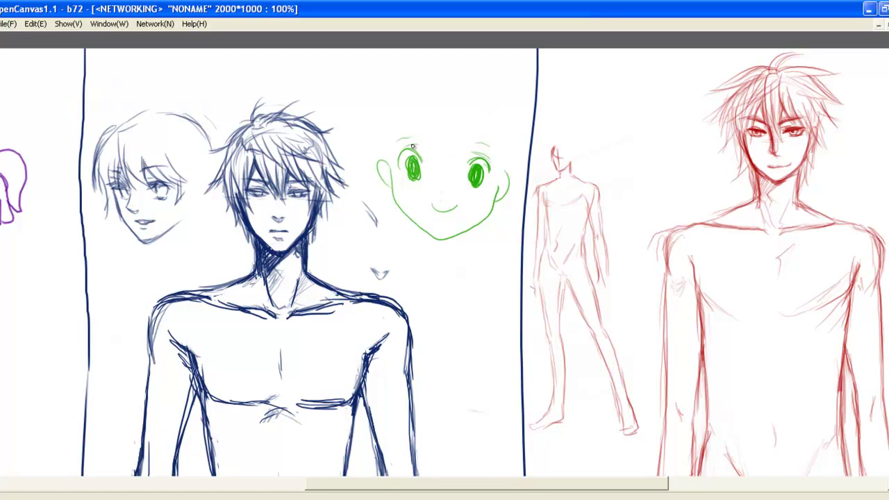